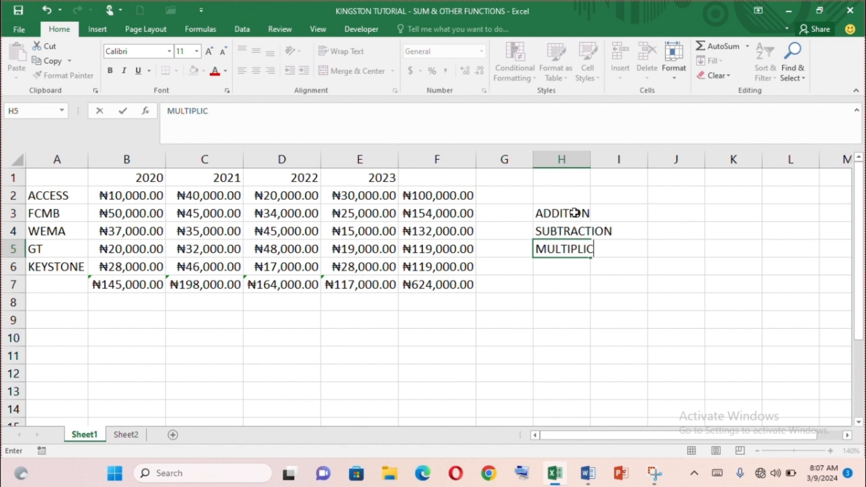
Complete the operation labels with MULTIPLICATION in H5 and DIVISION in H6, and widen column H to fit them
{"action": "key", "text": "Return"}
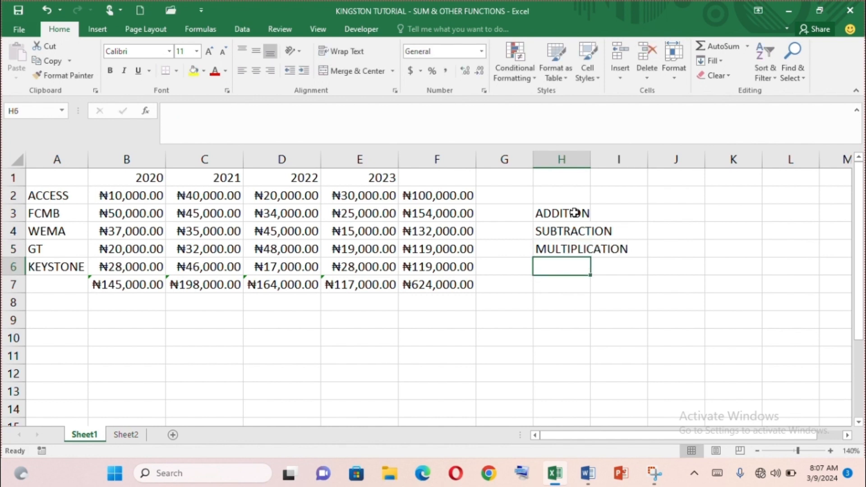
{"action": "type", "text": "DIVISION"}
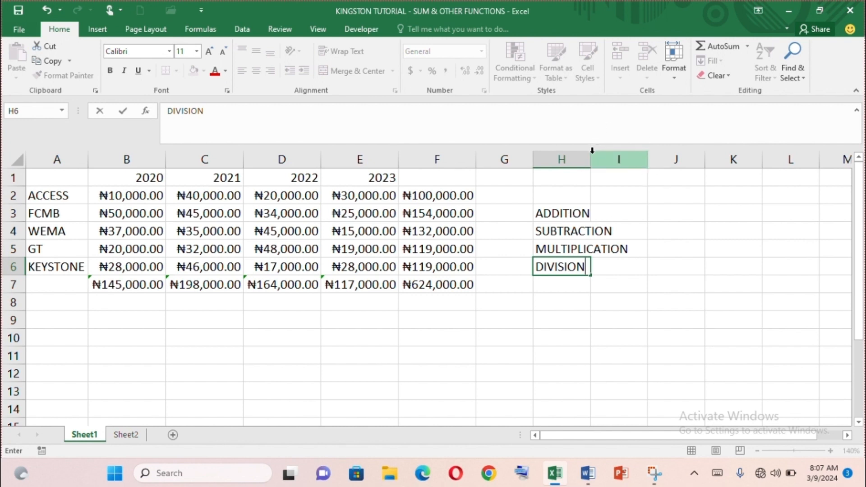
{"action": "left_click", "coordinate": [626, 212]}
{"action": "left_click_drag", "start_coordinate": [594, 157], "coordinate": [632, 197]}
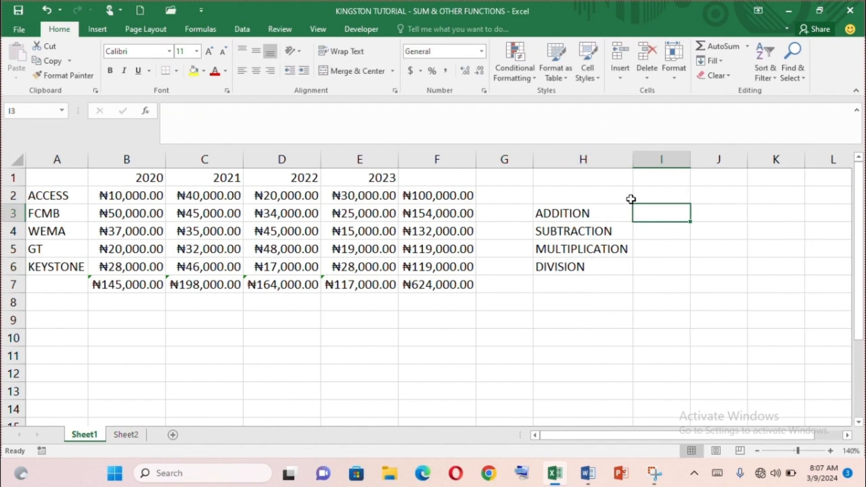
Enter the operator symbols +, - and * in I3 to I5 beside the addition, subtraction and multiplication labels
{"action": "type", "text": "+"}
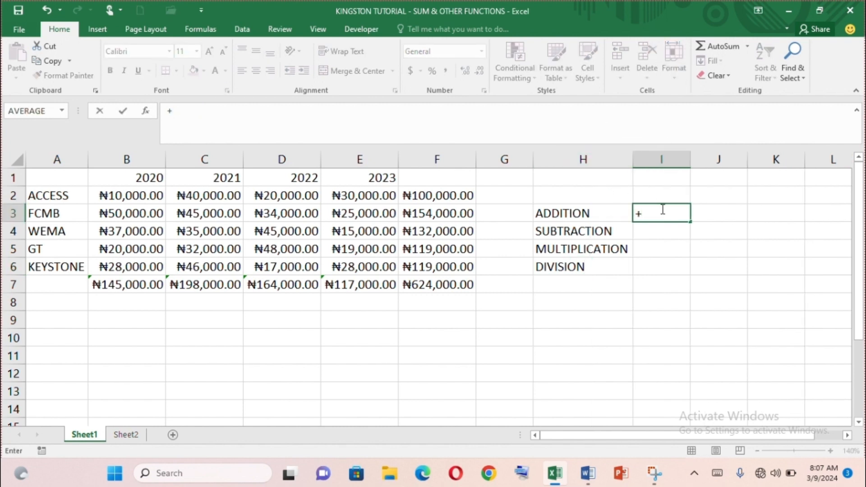
{"action": "left_click", "coordinate": [659, 234]}
{"action": "key", "text": "ctrl+z"}
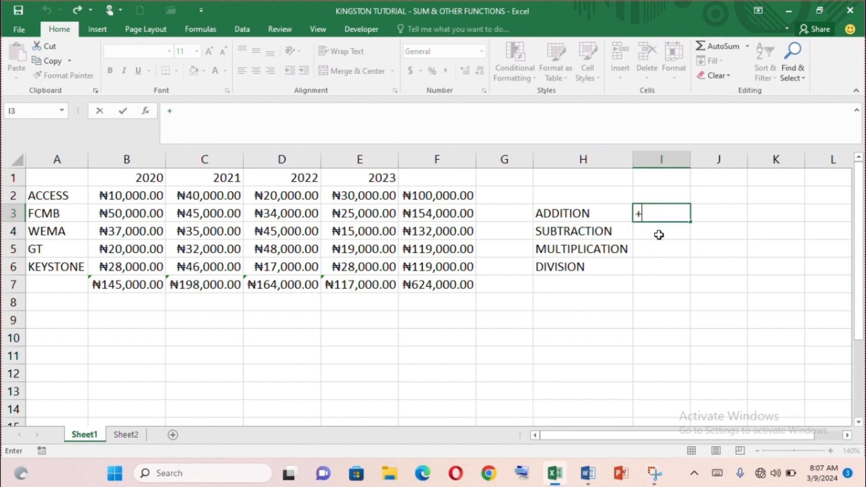
{"action": "key", "text": "Return"}
{"action": "type", "text": "-"}
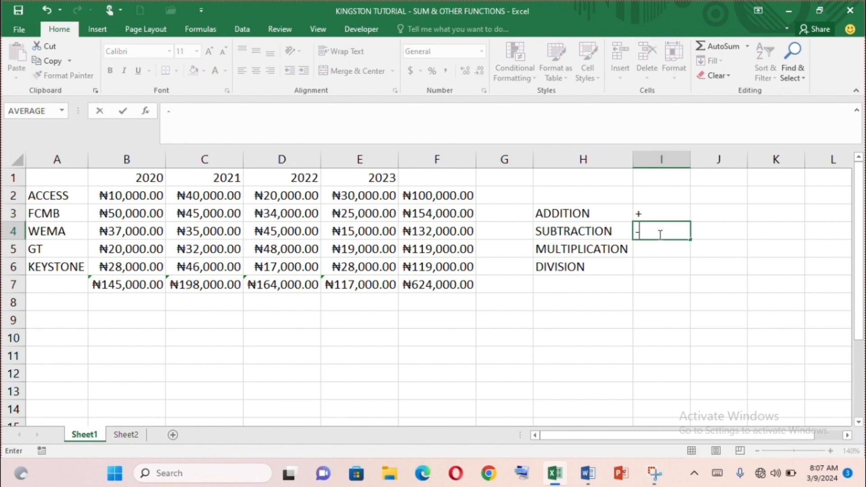
{"action": "key", "text": "Return"}
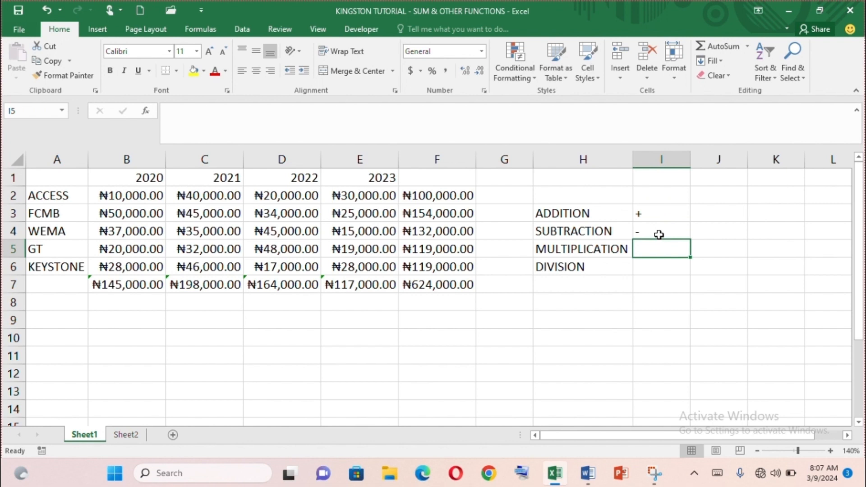
{"action": "type", "text": "*"}
{"action": "key", "text": "Return"}
Enter the / symbol as cell text in I6 beside the DIVISION label
{"action": "key", "text": "slash"}
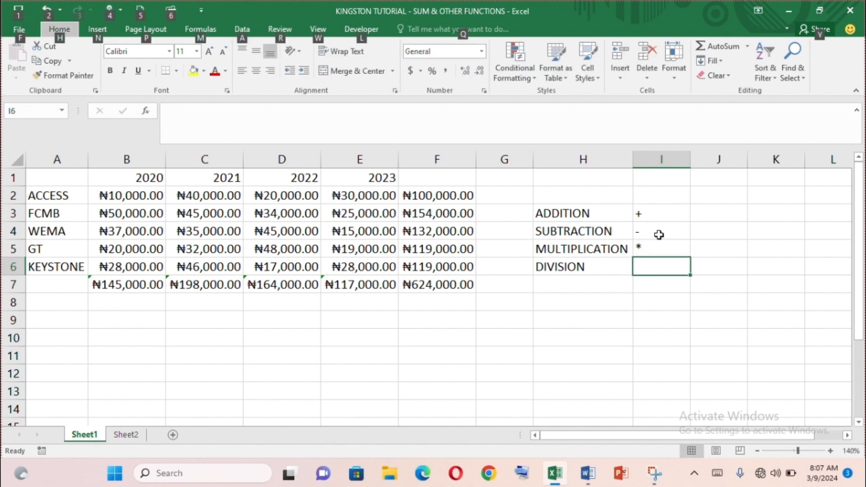
{"action": "left_click", "coordinate": [657, 273]}
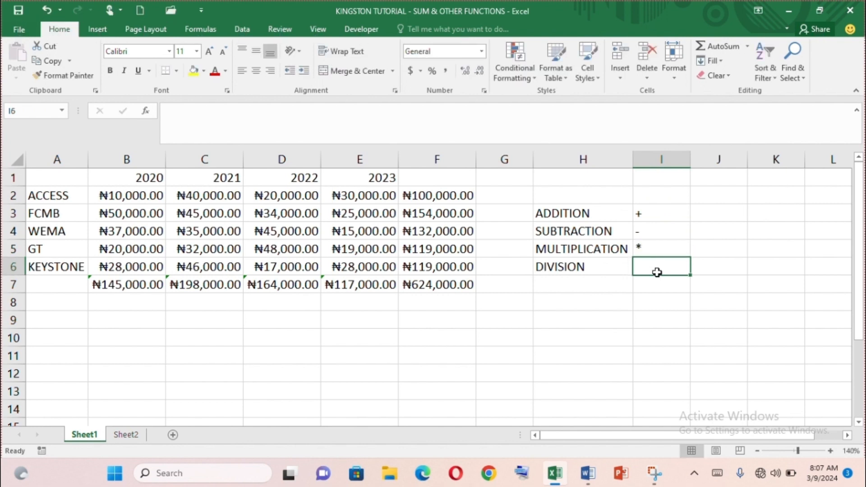
{"action": "key", "text": "slash"}
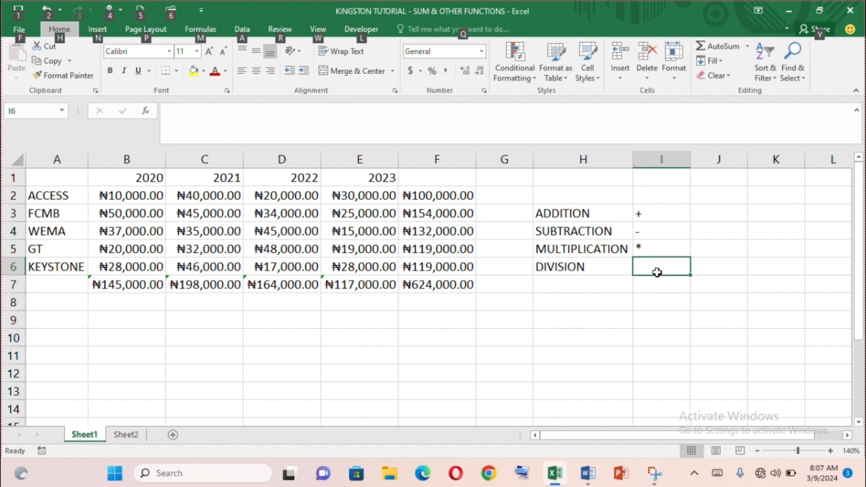
{"action": "left_click", "coordinate": [657, 272]}
{"action": "double_click", "coordinate": [667, 266]}
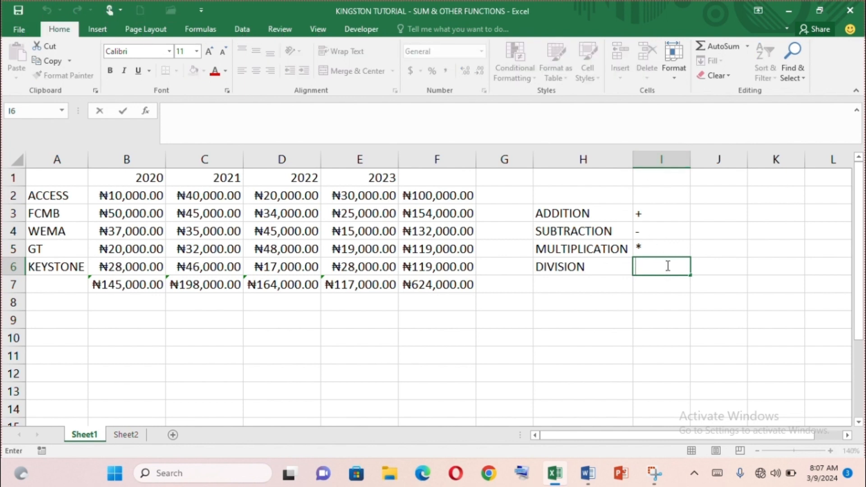
{"action": "type", "text": "/"}
{"action": "left_click", "coordinate": [667, 291]}
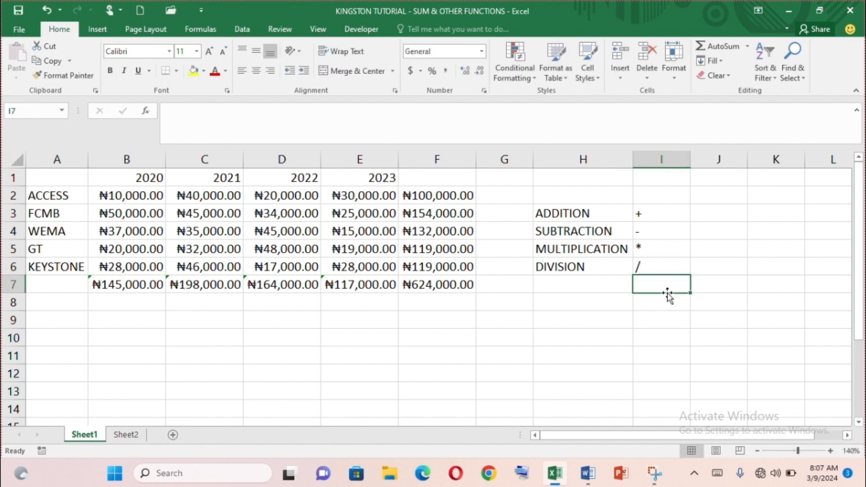
Add the ACCESS 2020 and GT 2023 amounts in J3 with the formula =SUM(B2+E5)
{"action": "left_click", "coordinate": [710, 215]}
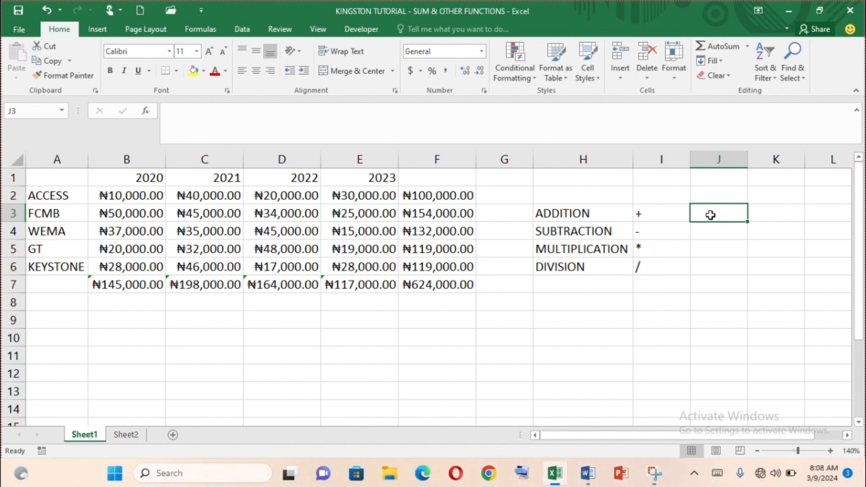
{"action": "type", "text": "=SUM"}
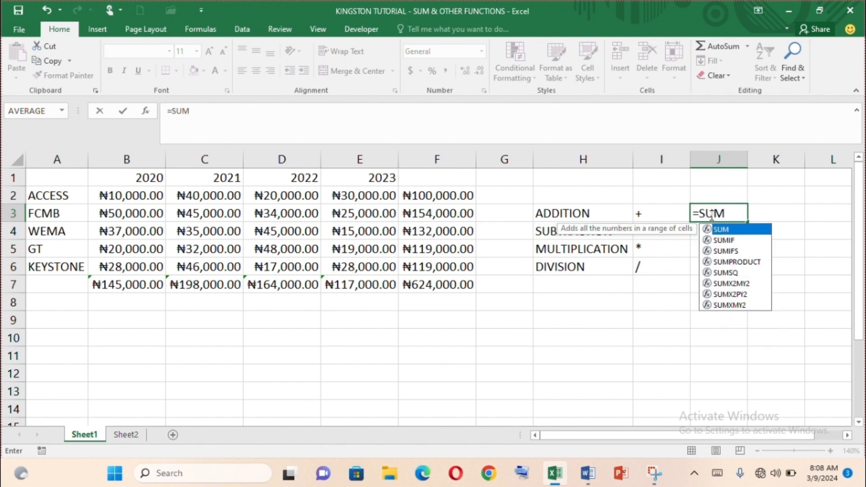
{"action": "type", "text": "("}
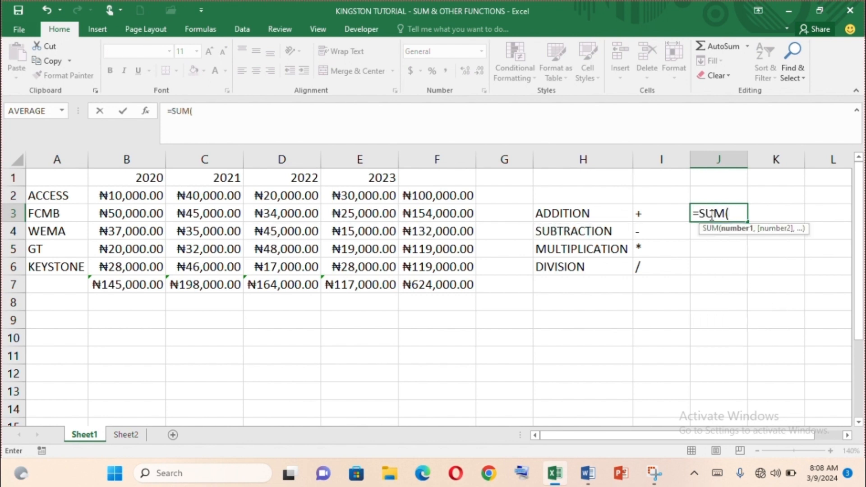
{"action": "left_click", "coordinate": [126, 195]}
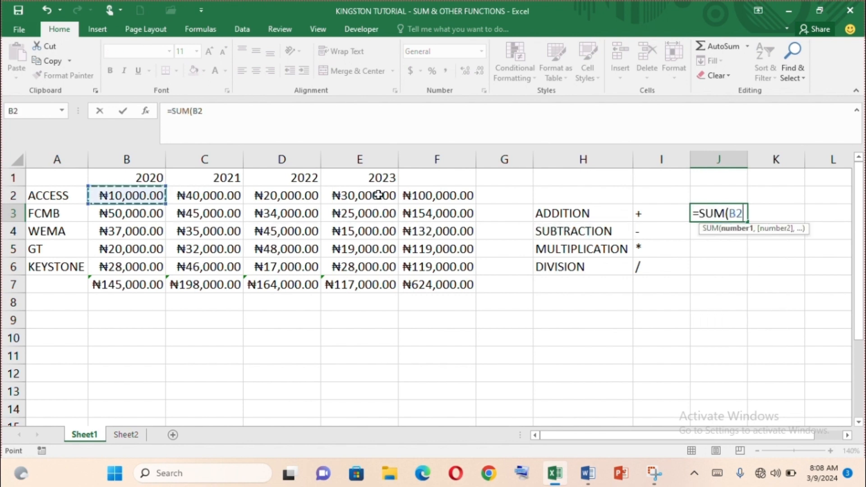
{"action": "type", "text": "+"}
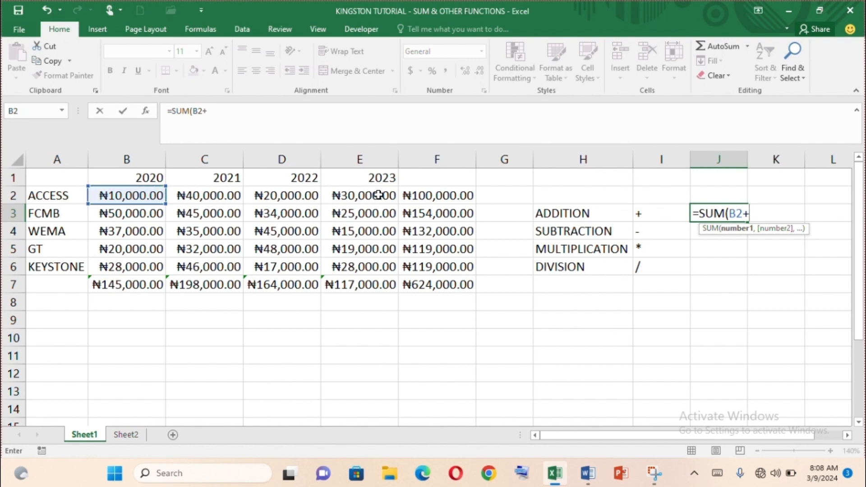
{"action": "left_click", "coordinate": [365, 253]}
{"action": "type", "text": ")"}
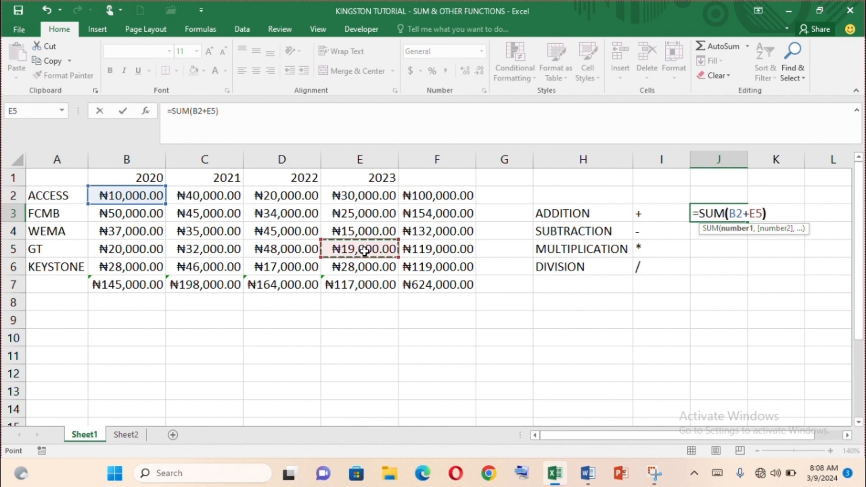
{"action": "key", "text": "Return"}
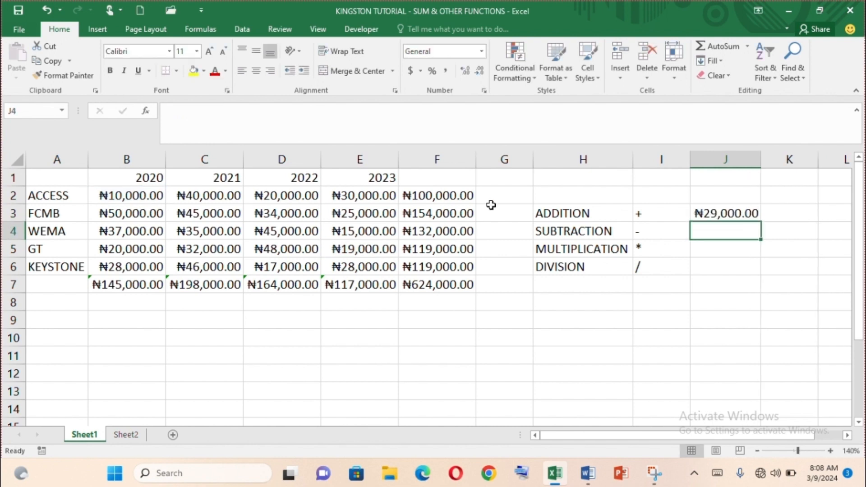
Enter the same addition in K3 without the SUM function, as =B2+E5
{"action": "left_click", "coordinate": [782, 210]}
{"action": "type", "text": "=B2+"}
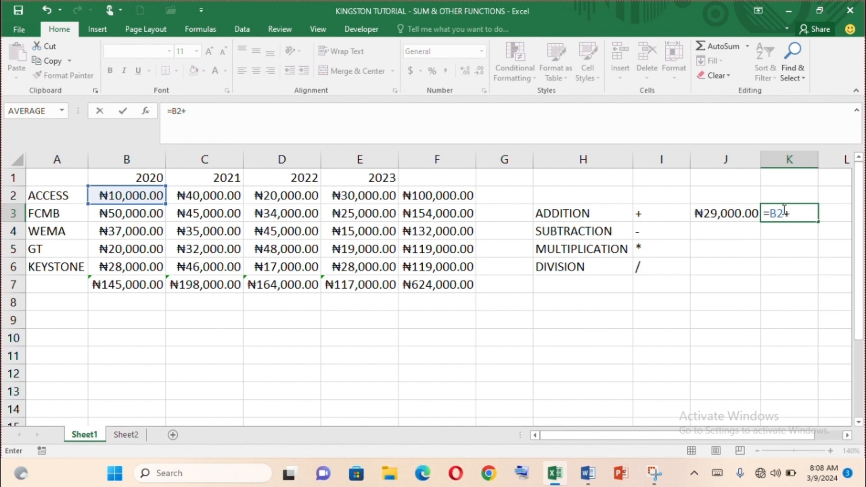
{"action": "type", "text": "E5"}
{"action": "key", "text": "Return"}
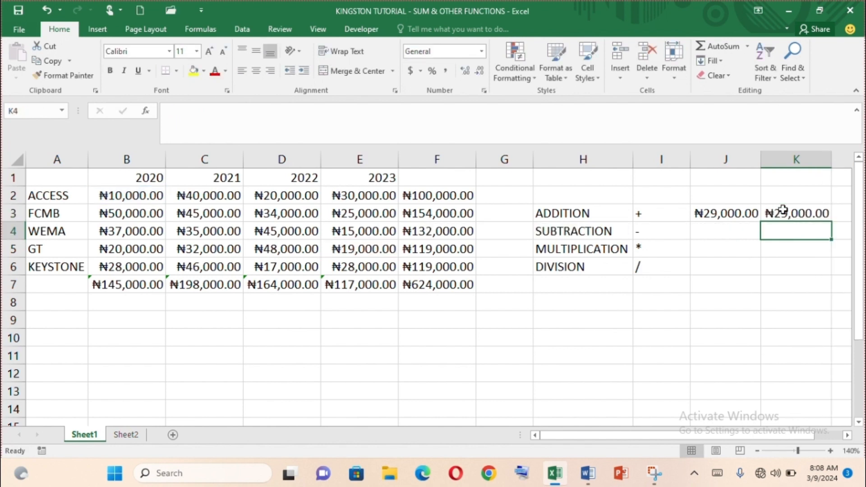
Subtract the GT 2023 amount from the ACCESS 2020 amount in J4 with =SUM(B2-E5)
{"action": "left_click", "coordinate": [697, 227]}
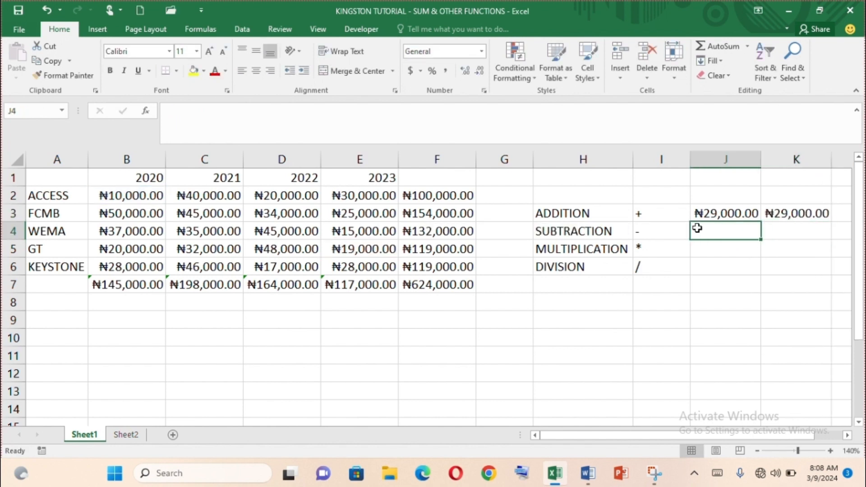
{"action": "type", "text": "=SUM"}
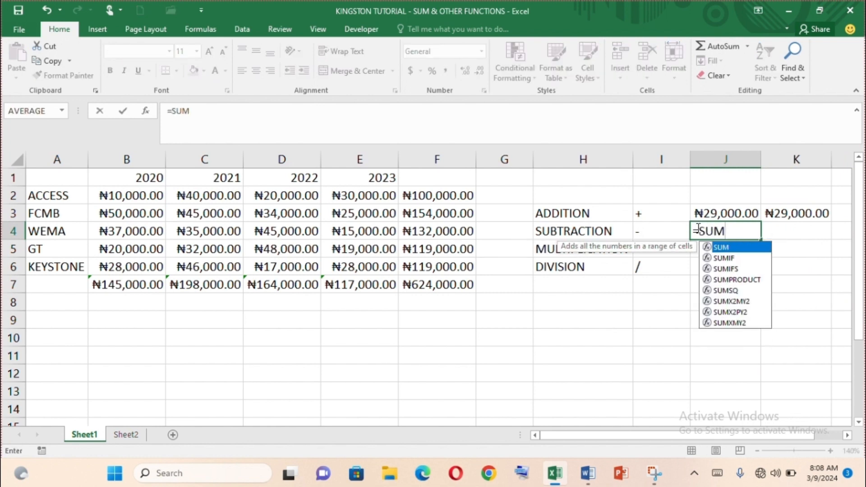
{"action": "type", "text": "(B2-"}
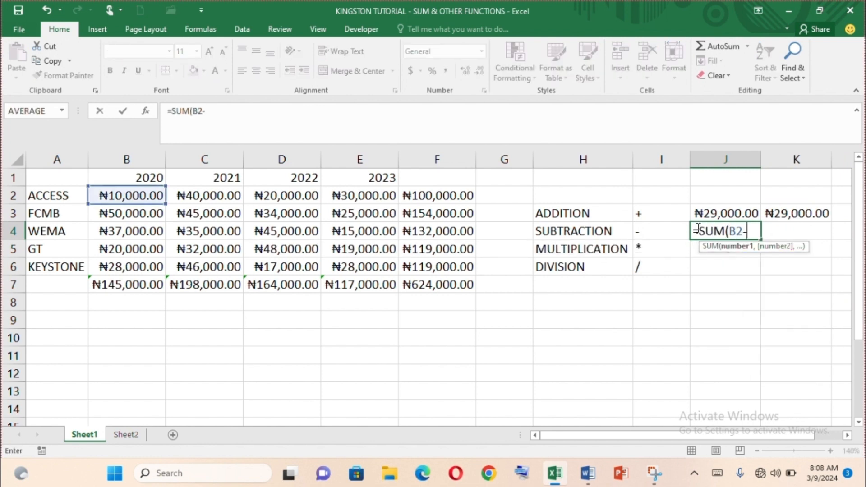
{"action": "type", "text": "E5"}
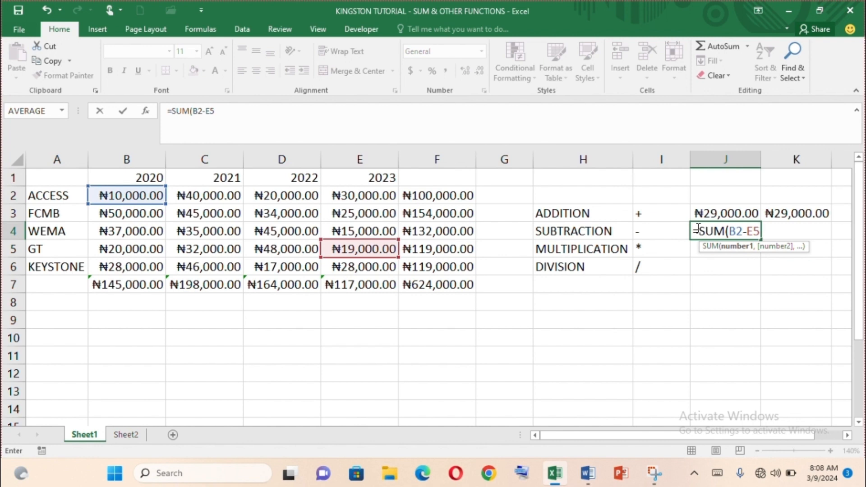
{"action": "key", "text": "Return"}
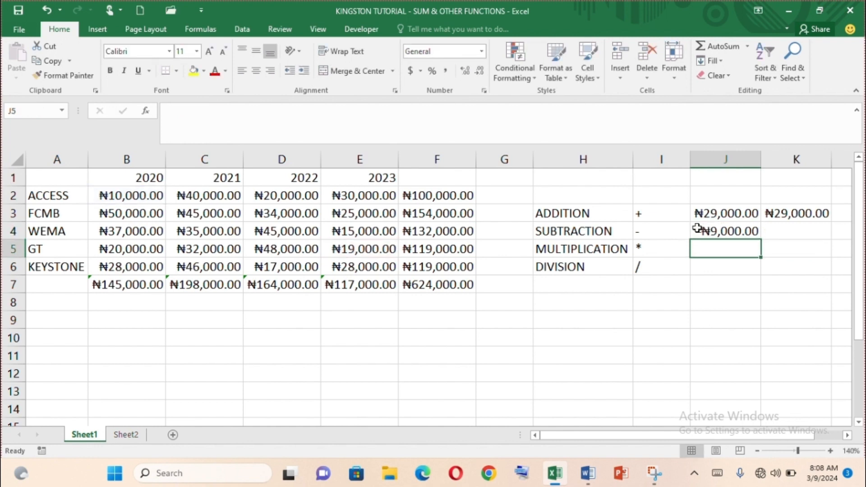
Enter the same subtraction in K4 without the SUM function, as =B2-E5
{"action": "left_click", "coordinate": [776, 231]}
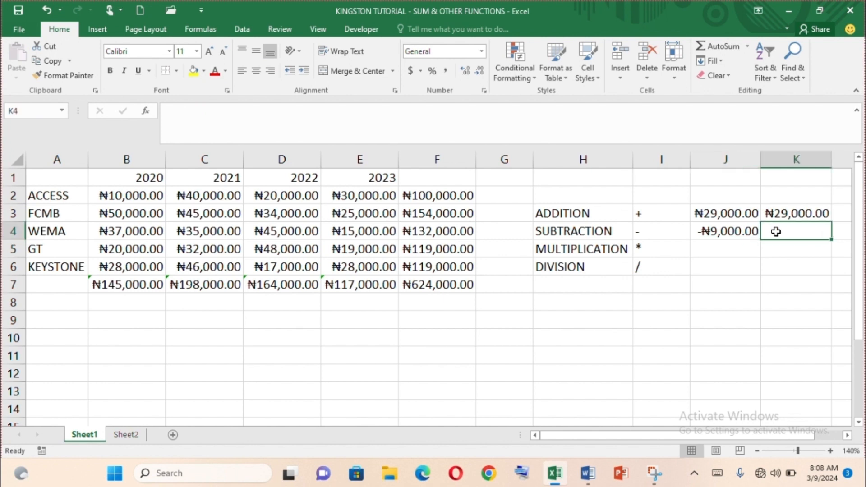
{"action": "type", "text": "=B2-"}
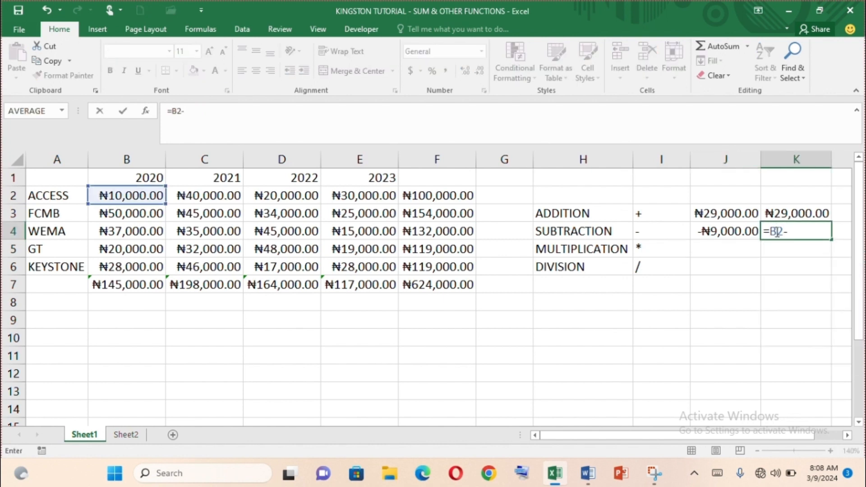
{"action": "type", "text": "E5"}
{"action": "key", "text": "Return"}
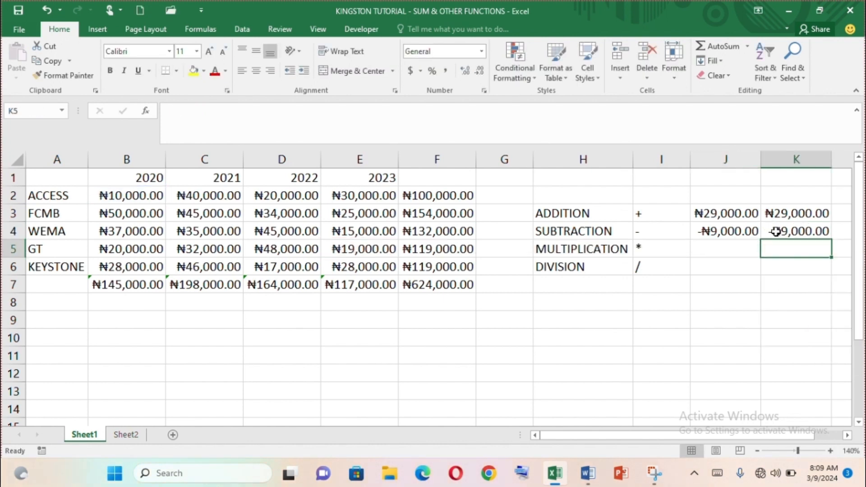
Multiply the KEYSTONE 2022 amount by 2 in J5 with the formula =SUM(D6*2)
{"action": "left_click", "coordinate": [718, 250]}
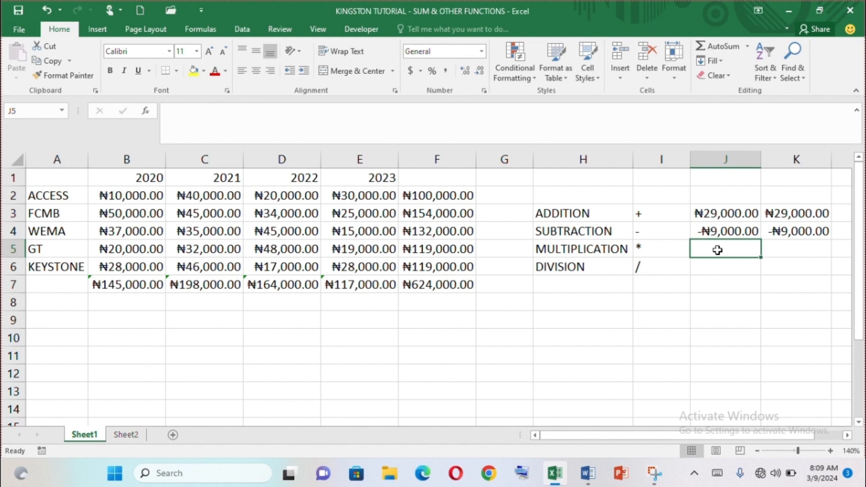
{"action": "type", "text": "=SUM("}
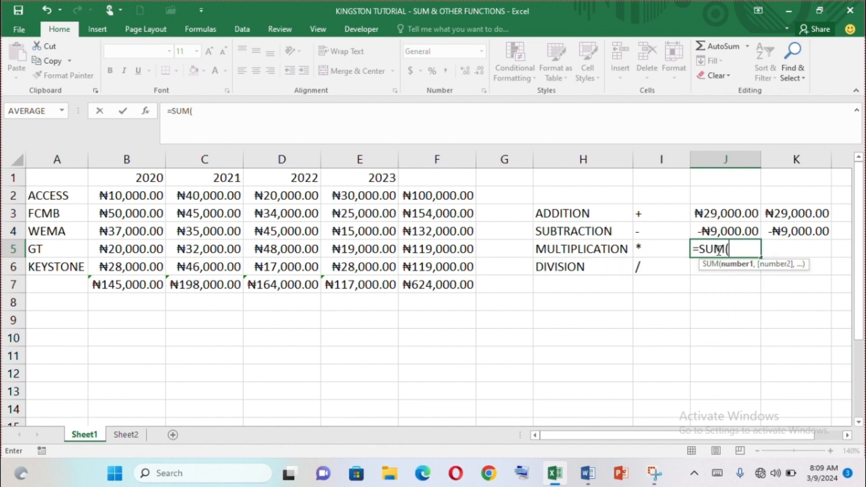
{"action": "left_click", "coordinate": [275, 267]}
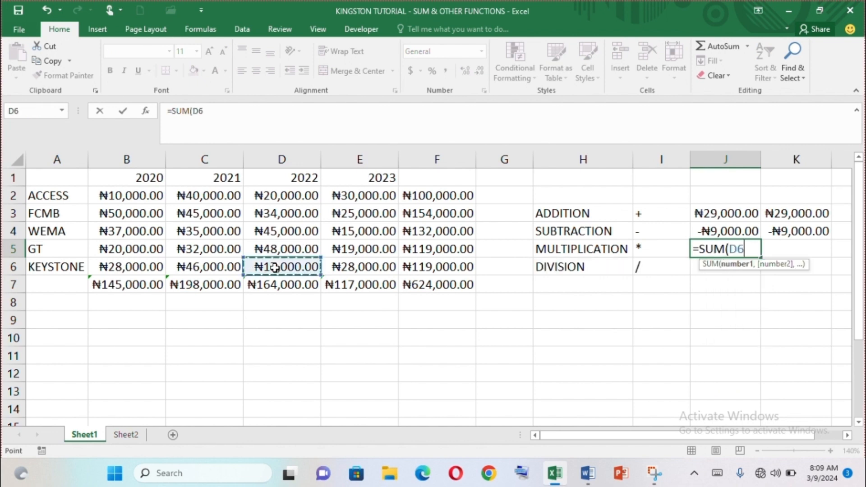
{"action": "type", "text": "*"}
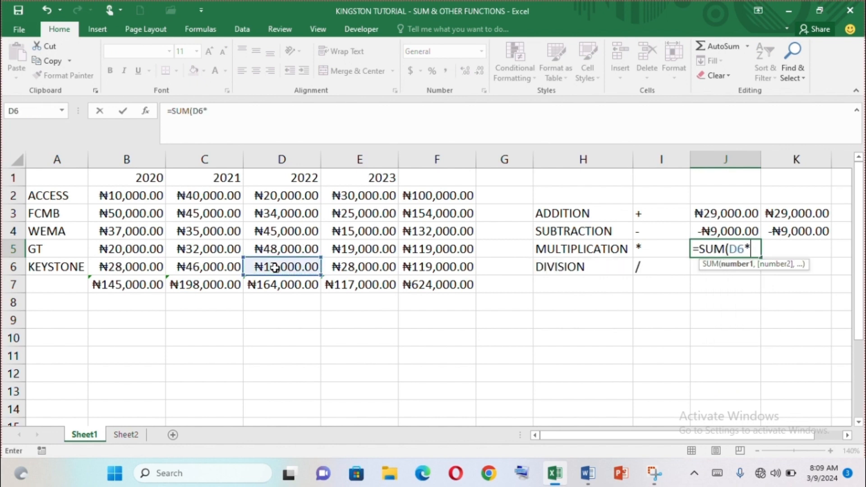
{"action": "type", "text": "2)"}
{"action": "key", "text": "Return"}
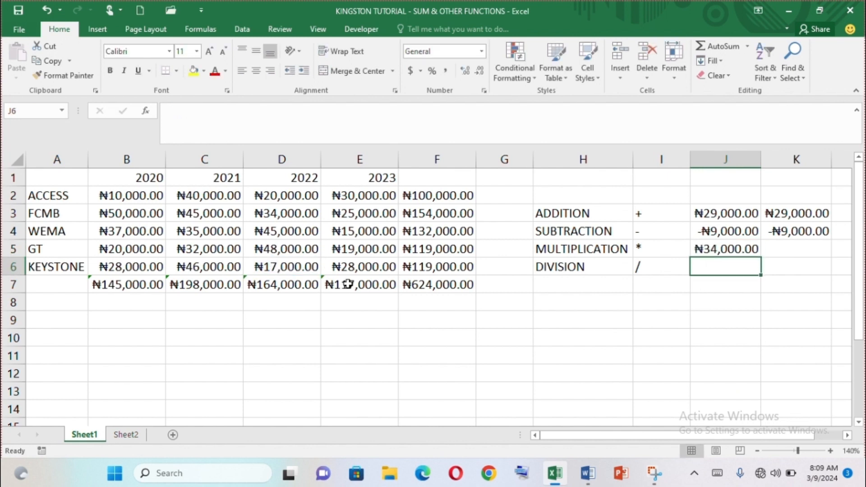
Enter the same multiplication in K5 without the SUM function, as =D6*2
{"action": "left_click", "coordinate": [773, 246]}
{"action": "type", "text": "="}
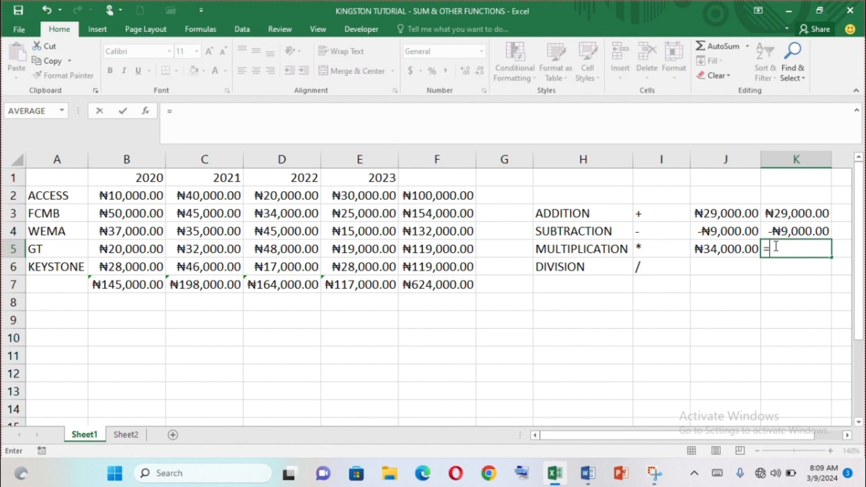
{"action": "type", "text": "D6"}
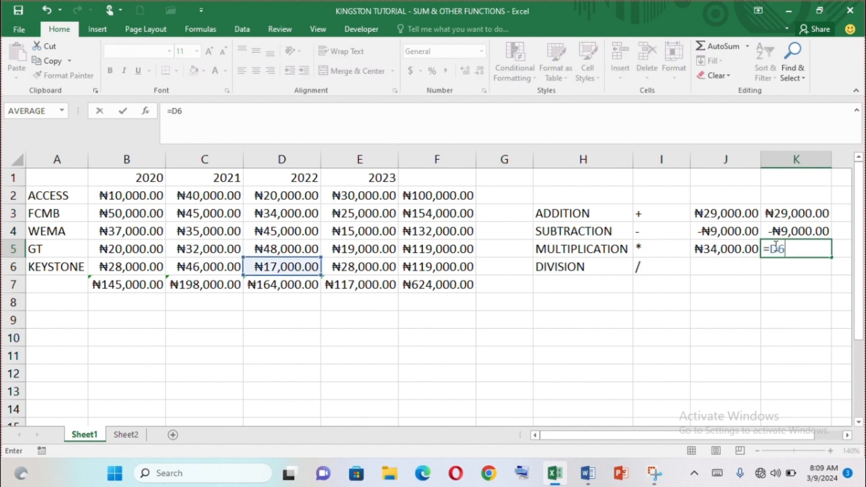
{"action": "type", "text": "*2"}
{"action": "key", "text": "Return"}
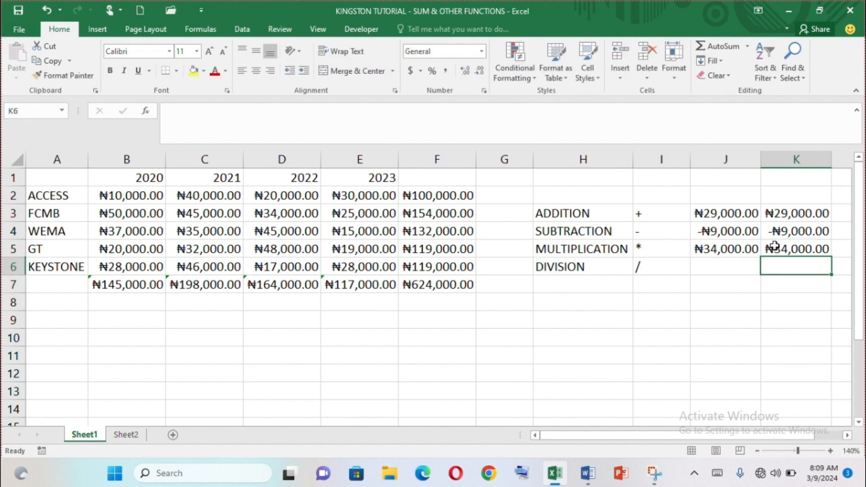
Enter 7 in H1 as the divisor and fill the cell with yellow
{"action": "left_click", "coordinate": [731, 267]}
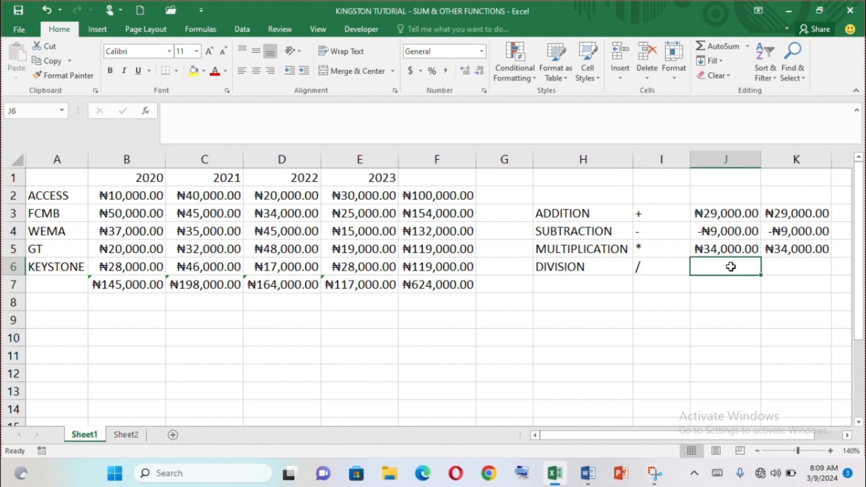
{"action": "left_click", "coordinate": [582, 179]}
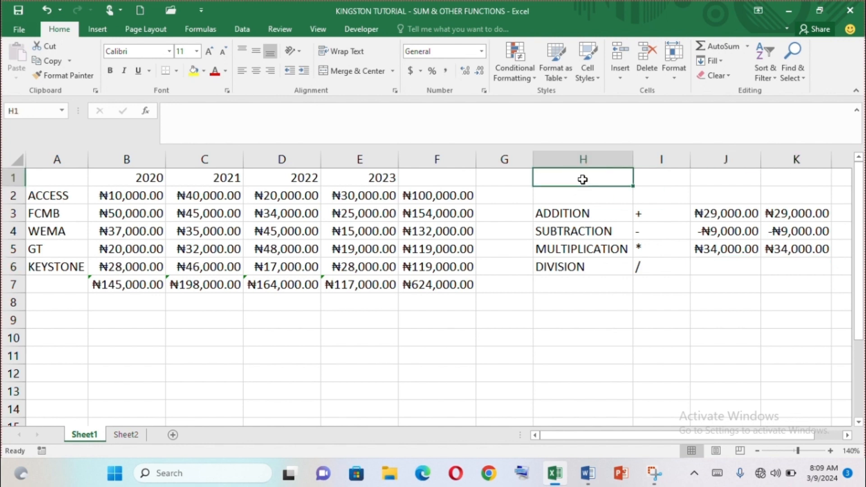
{"action": "type", "text": "7"}
{"action": "left_click", "coordinate": [724, 266]}
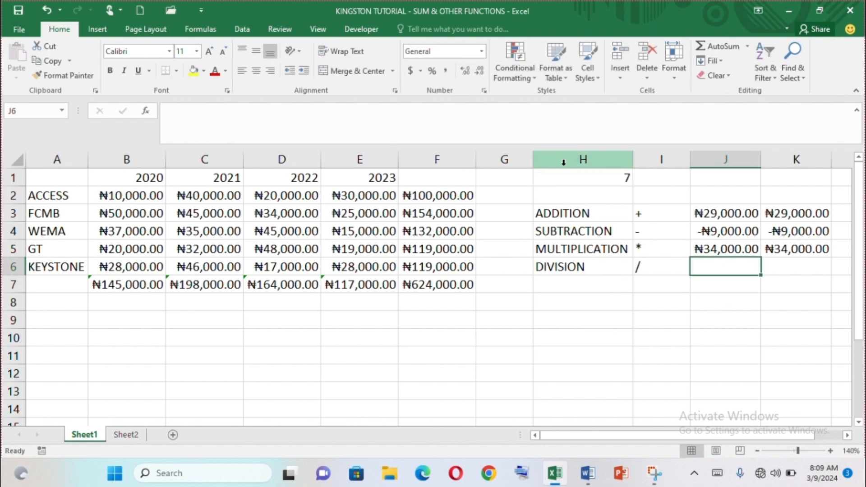
{"action": "left_click", "coordinate": [580, 177]}
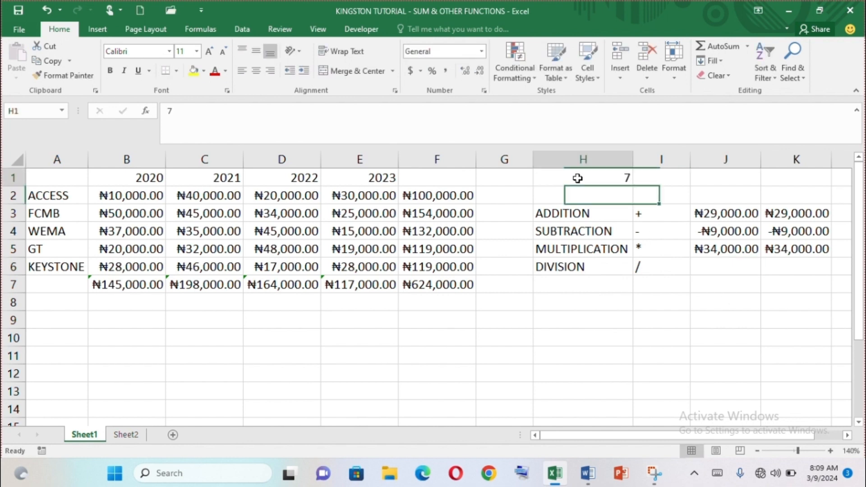
{"action": "left_click", "coordinate": [203, 71]}
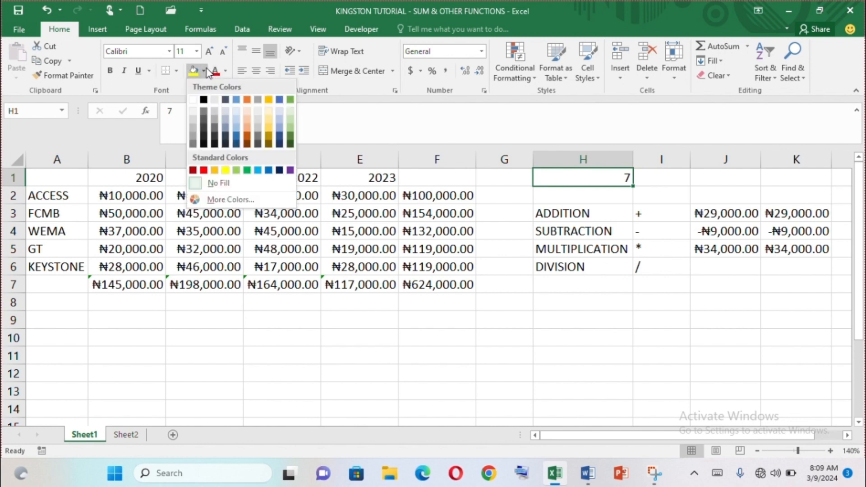
{"action": "left_click", "coordinate": [225, 170]}
Divide the grand total in F7 by the yellow divisor cell in J6 with the formula =SUM(F7/H1)
{"action": "left_click", "coordinate": [703, 269]}
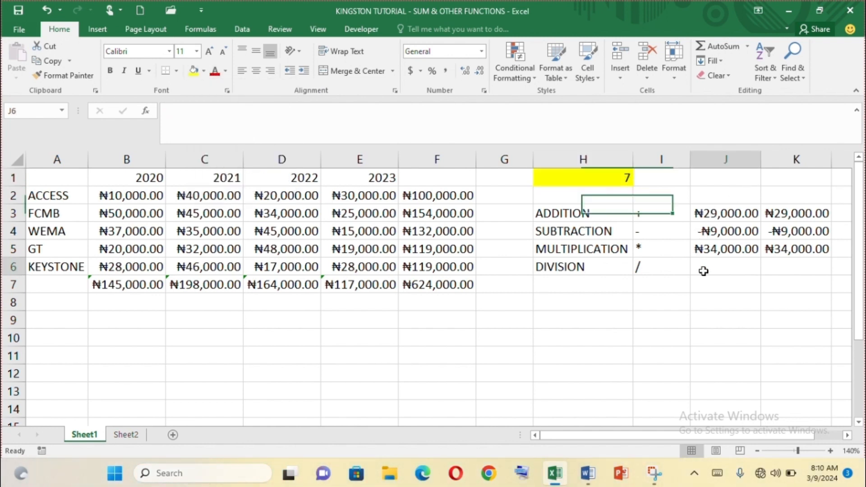
{"action": "type", "text": "="}
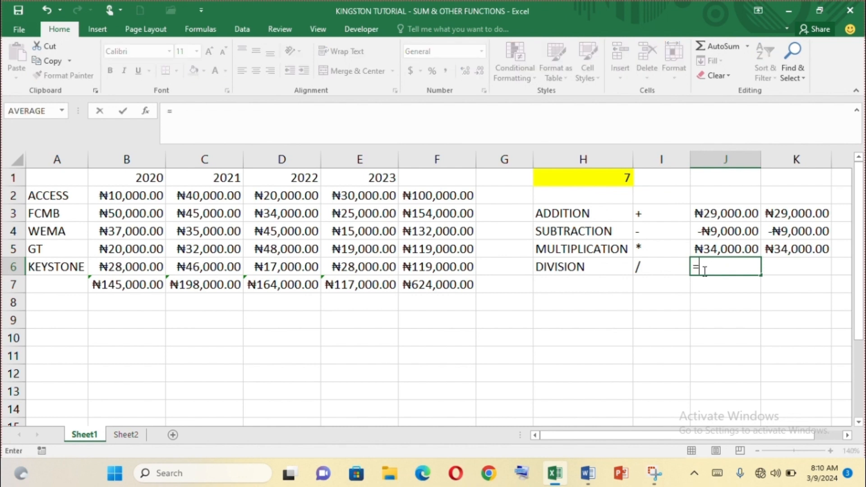
{"action": "type", "text": "SUM("}
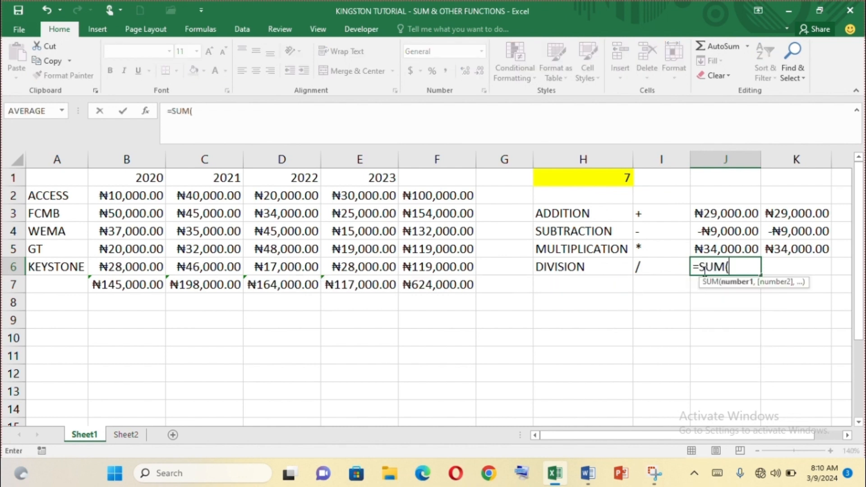
{"action": "left_click", "coordinate": [461, 283]}
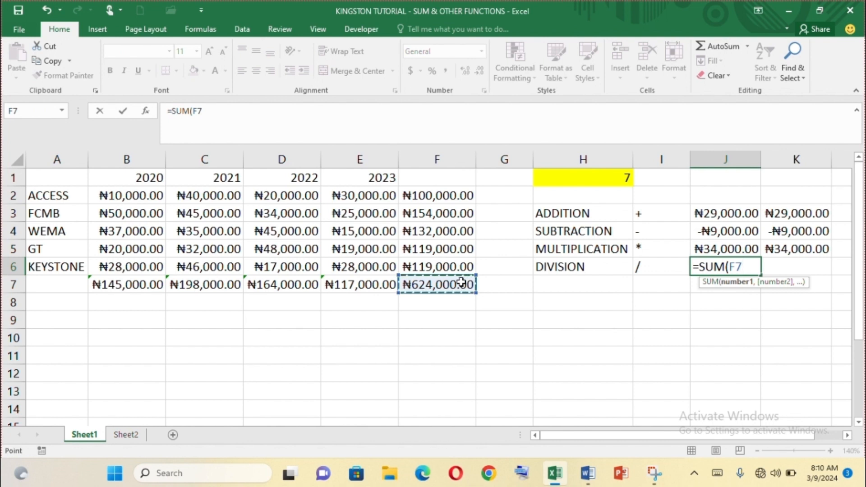
{"action": "type", "text": "/"}
{"action": "left_click", "coordinate": [575, 176]}
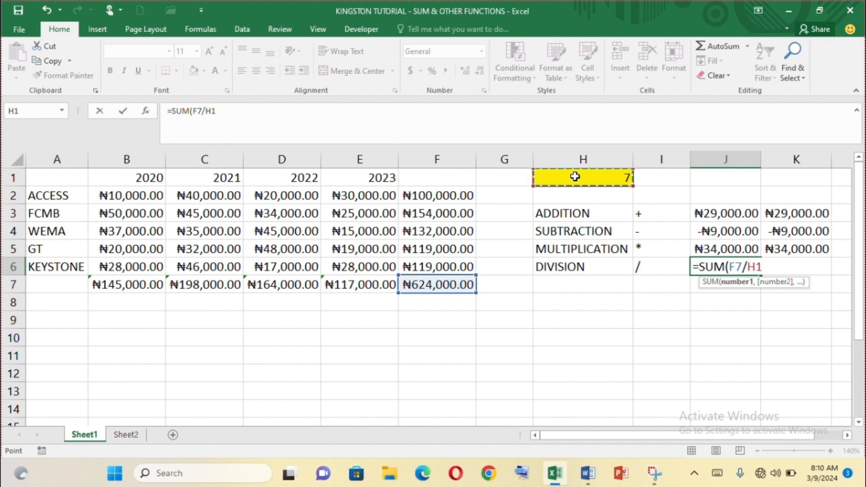
{"action": "type", "text": ")"}
{"action": "key", "text": "Return"}
Set the divisor in H1 to 2 and widen column J so the division result fits
{"action": "left_click", "coordinate": [623, 177]}
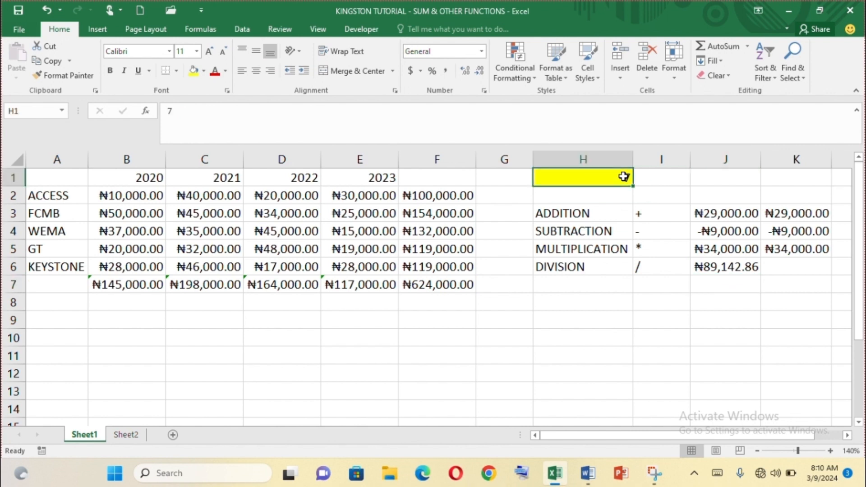
{"action": "type", "text": "2"}
{"action": "key", "text": "Tab"}
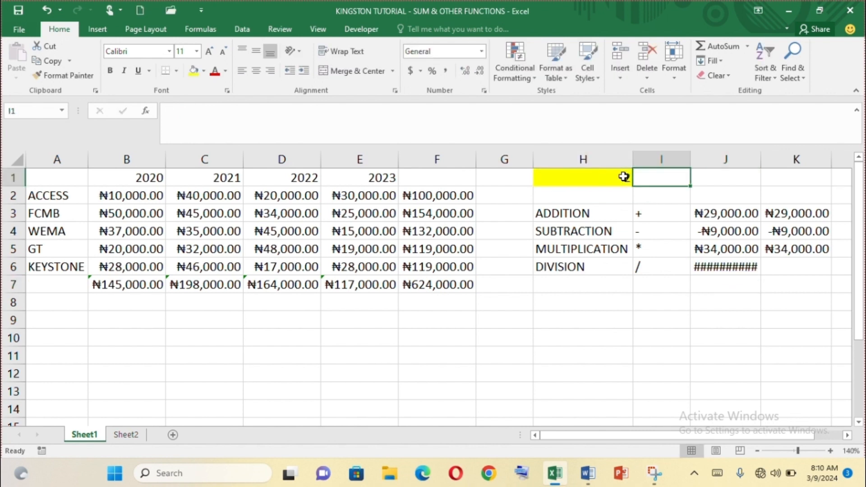
{"action": "left_click_drag", "start_coordinate": [761, 162], "coordinate": [768, 161]}
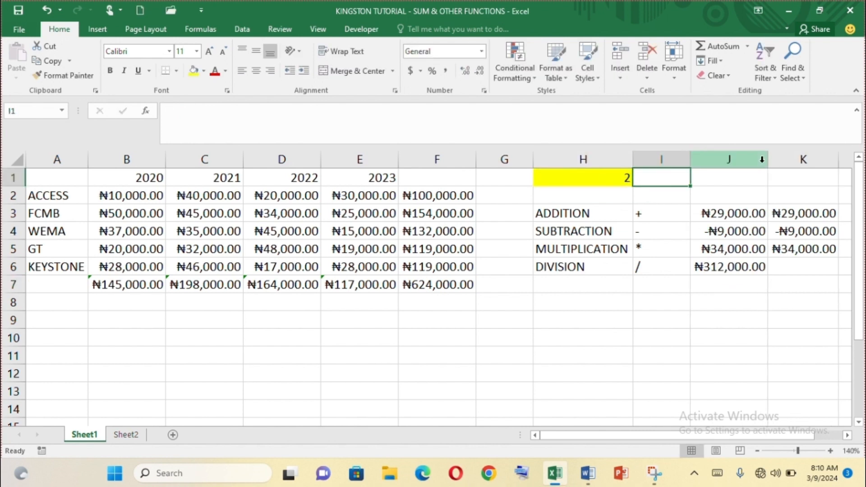
Set the divisor in H1 to 3
{"action": "left_click", "coordinate": [624, 176]}
{"action": "type", "text": "3"}
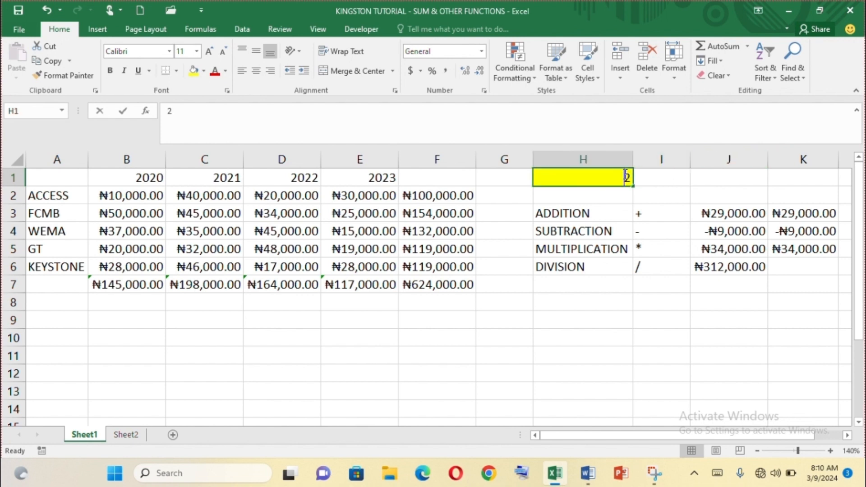
{"action": "left_click", "coordinate": [631, 320]}
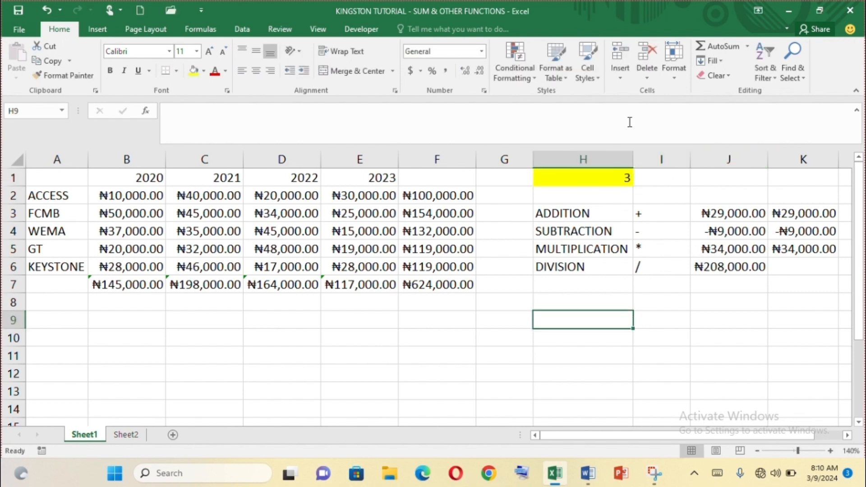
Examine the divisor in H1 and the division formula in J6, leaving the formula as it is
{"action": "left_click", "coordinate": [602, 180]}
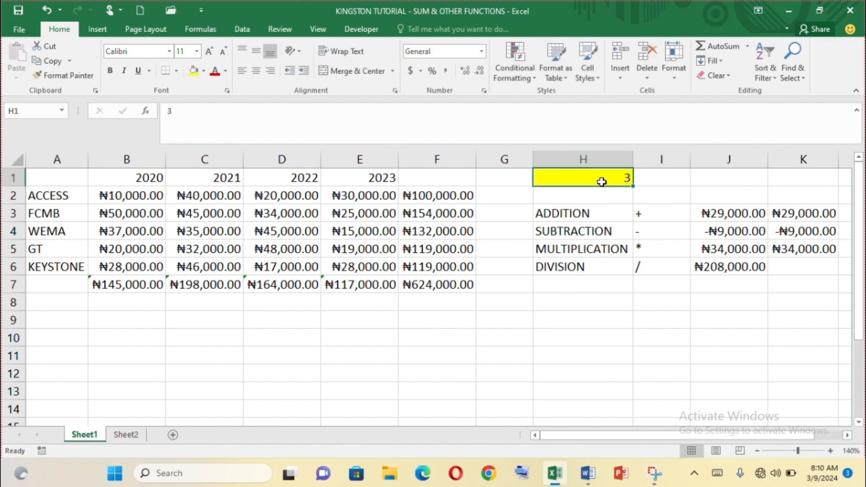
{"action": "left_click", "coordinate": [760, 265]}
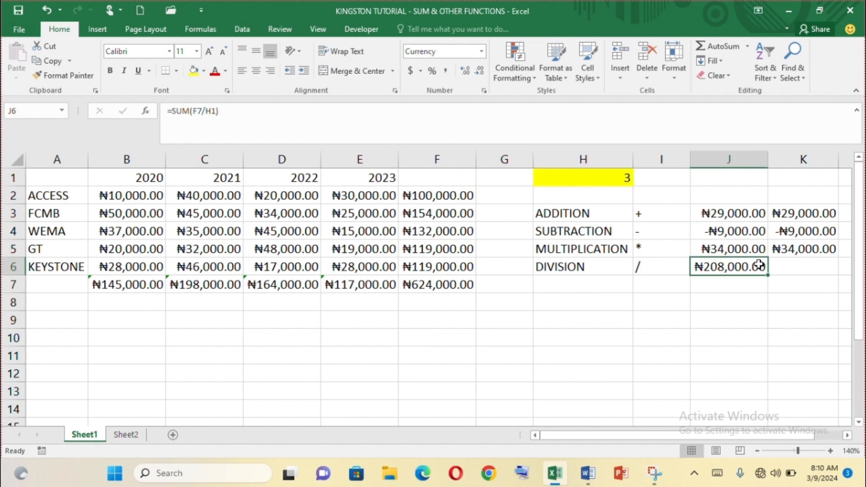
{"action": "left_click", "coordinate": [167, 111]}
{"action": "left_click_drag", "start_coordinate": [167, 111], "coordinate": [229, 110]}
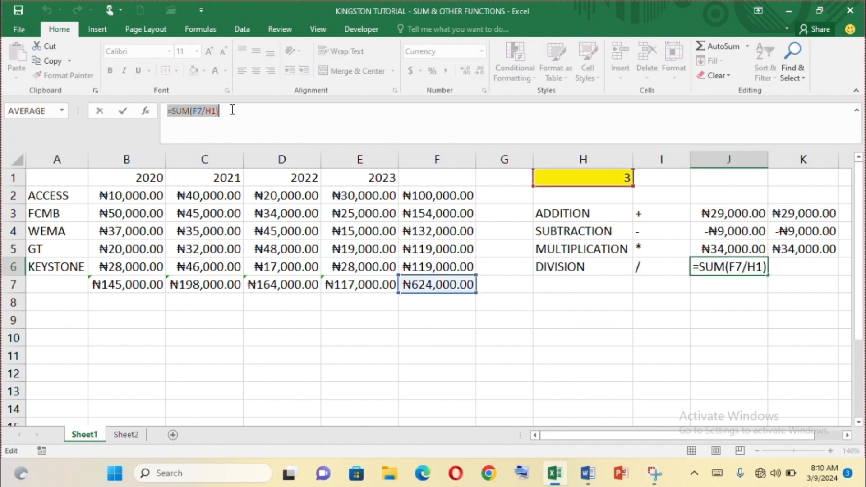
{"action": "left_click", "coordinate": [792, 277]}
{"action": "key", "text": "ctrl+z"}
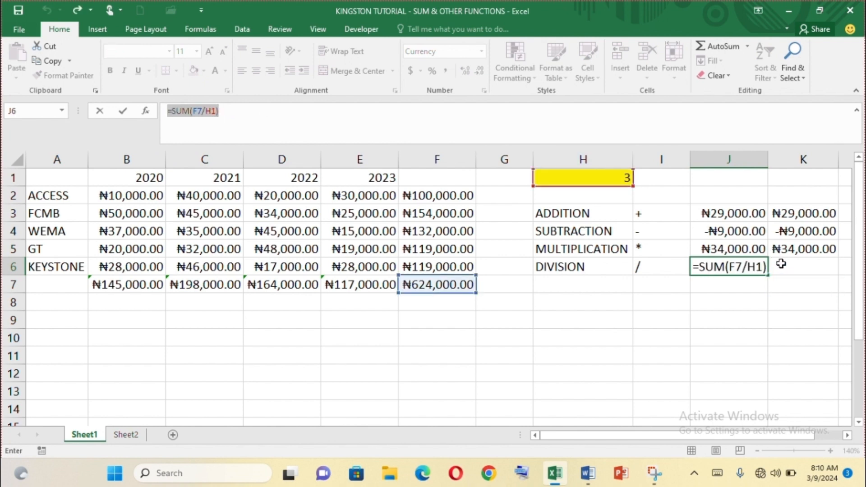
{"action": "key", "text": "Return"}
Enter the same division in K6 without the SUM function, as =F7/H1
{"action": "left_click", "coordinate": [790, 264]}
{"action": "type", "text": "="}
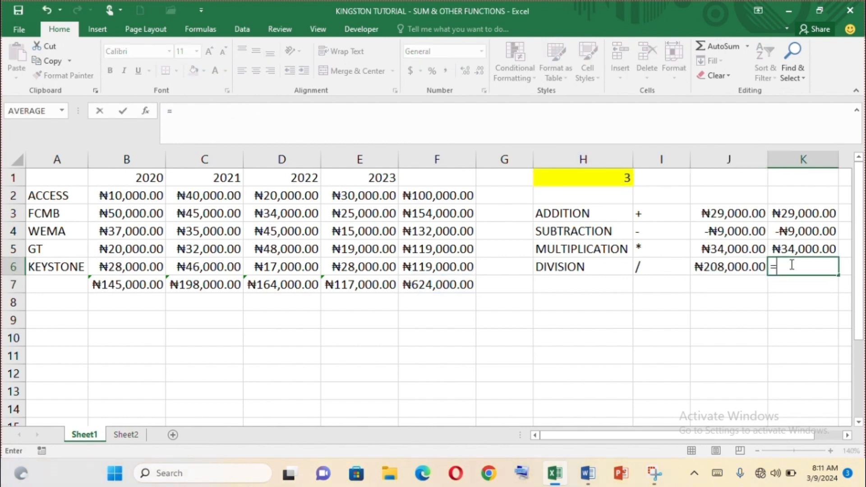
{"action": "type", "text": "F7/"}
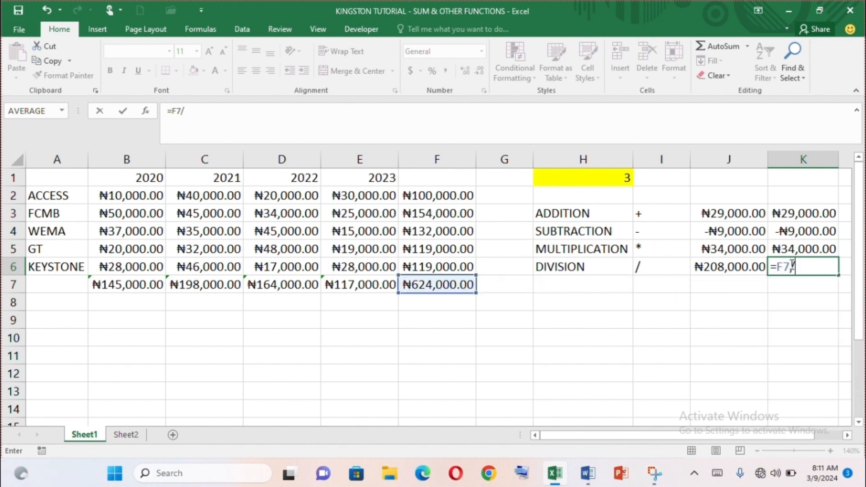
{"action": "type", "text": "H1"}
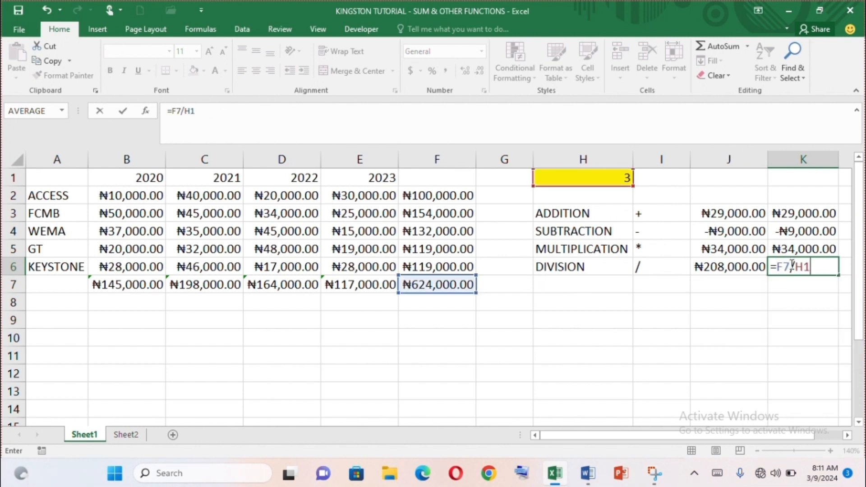
{"action": "key", "text": "Return"}
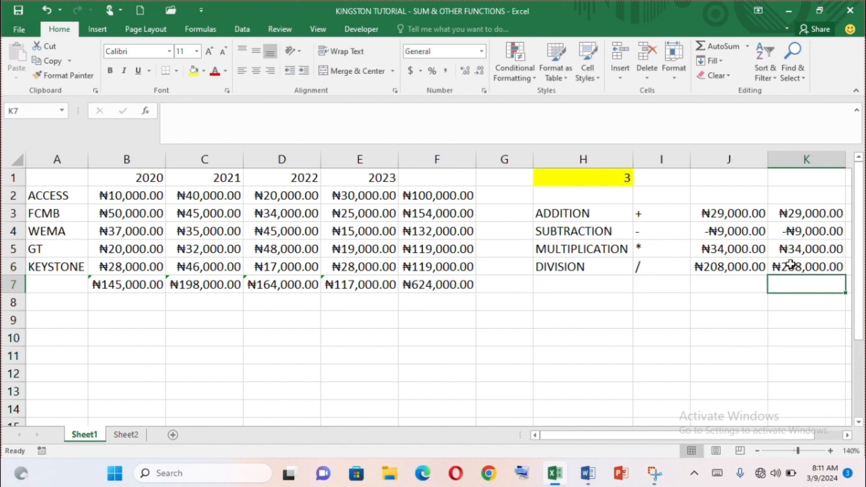
{"action": "left_click", "coordinate": [552, 304]}
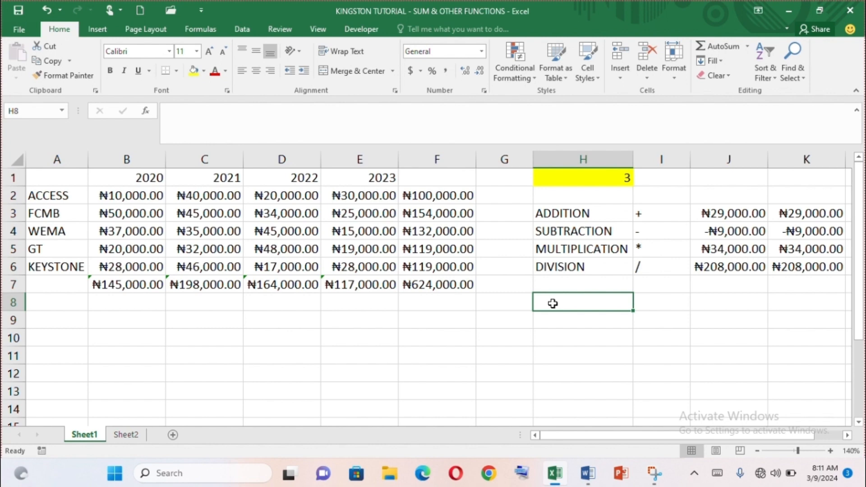
Check the list of Excel functions in the Word document and open Sheet2 of the Excel workbook
{"action": "left_click", "coordinate": [588, 473]}
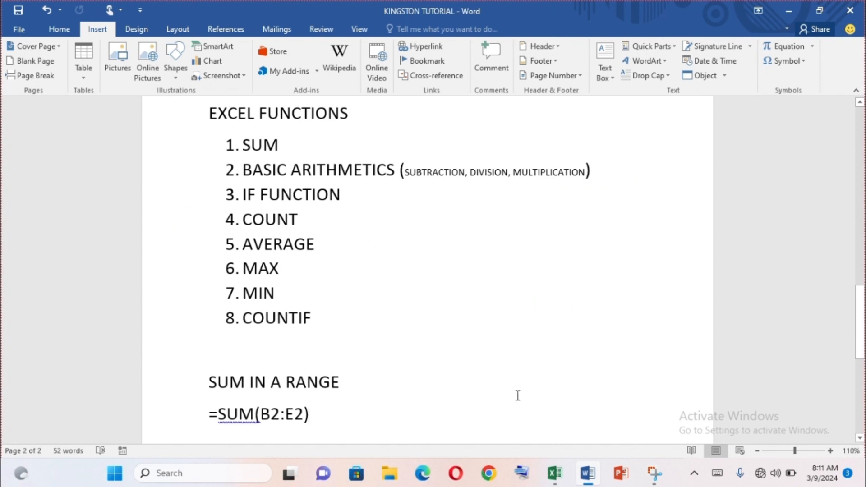
{"action": "left_click", "coordinate": [558, 478]}
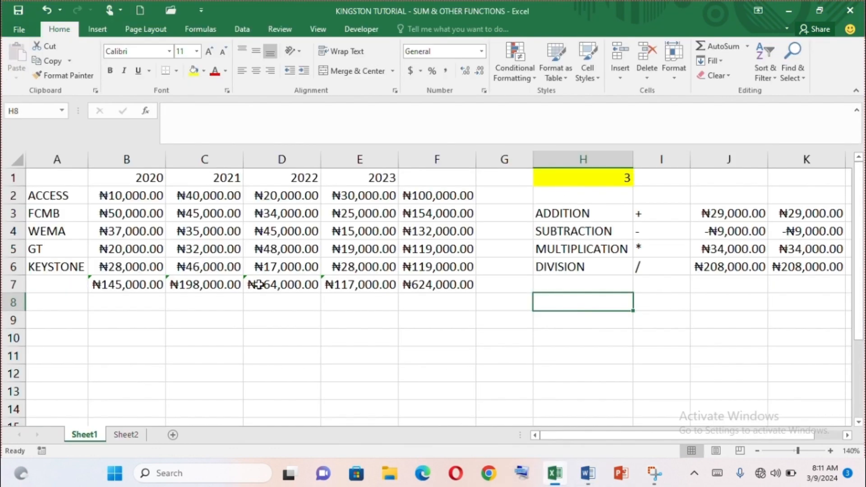
{"action": "left_click", "coordinate": [122, 436]}
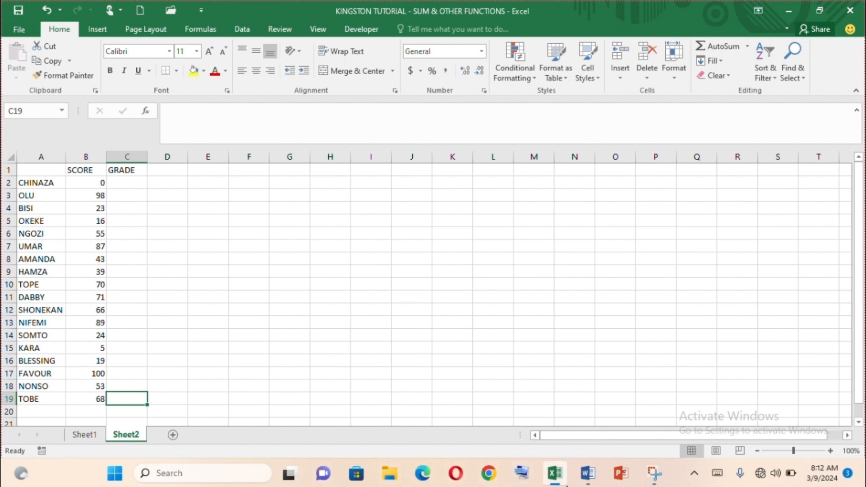
Switch to the Word document and start new lines below the =SUM(B2:E2) example
{"action": "left_click", "coordinate": [588, 473]}
{"action": "key", "text": "Return"}
{"action": "key", "text": "Return"}
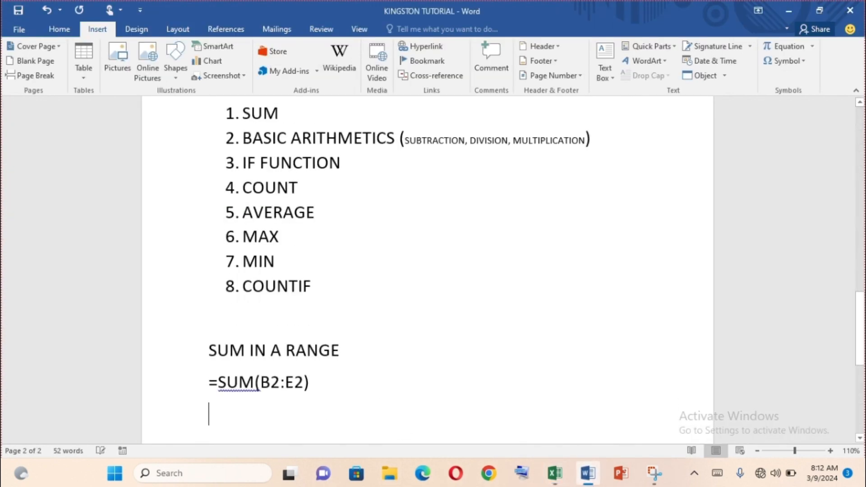
{"action": "type", "text": "IF"}
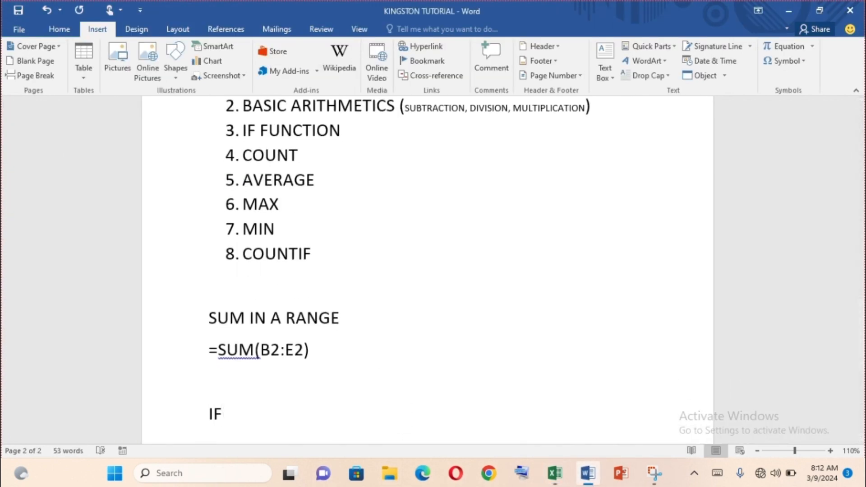
{"action": "key", "text": "BackSpace"}
{"action": "key", "text": "BackSpace"}
Write the IF function syntax =IF(CONDITION,”TRUE”,”FALSE”) on the line below the =SUM(B2:E2) example
{"action": "type", "text": "=IF(CO"}
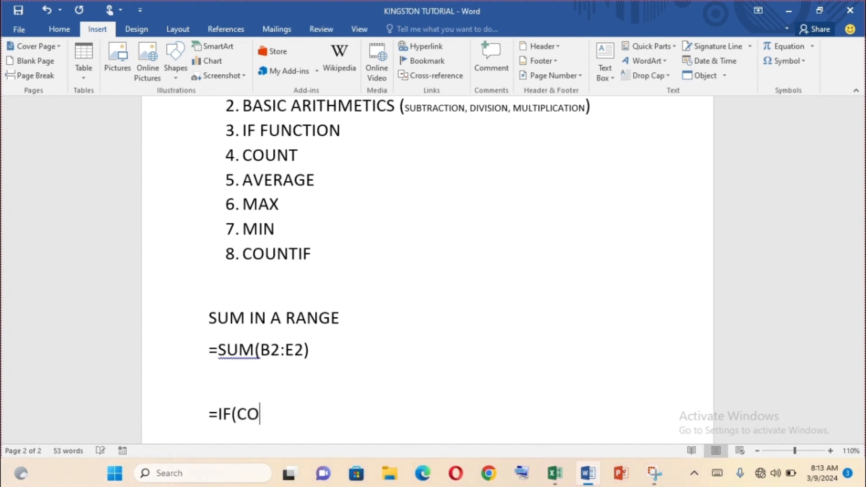
{"action": "type", "text": "NDITION"}
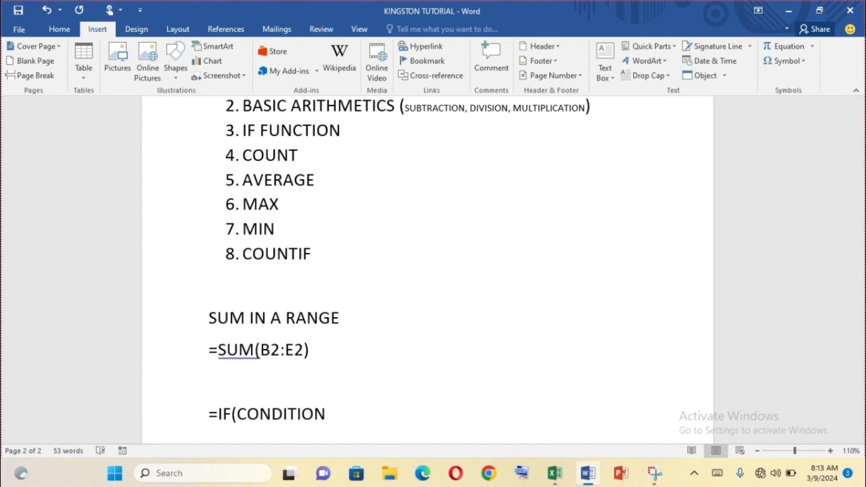
{"action": "type", "text": ",\"TRUE'"}
{"action": "key", "text": "BackSpace"}
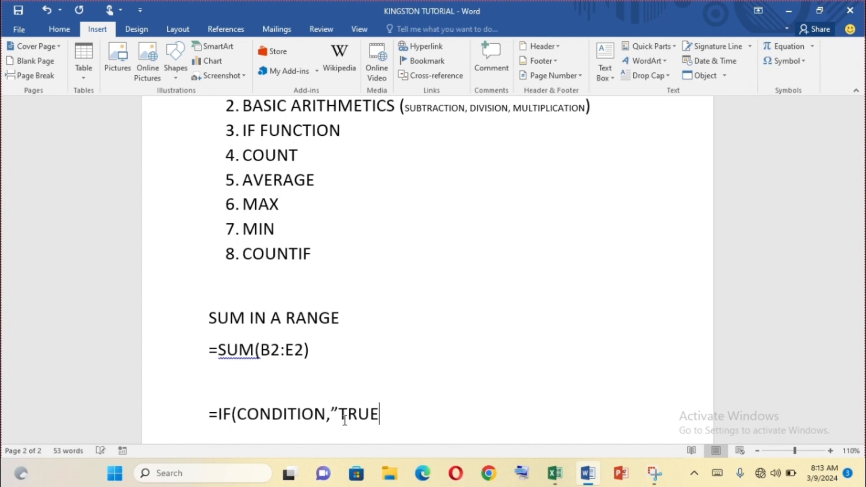
{"action": "type", "text": "\","}
{"action": "type", "text": "\"FALSE"}
{"action": "type", "text": "\")"}
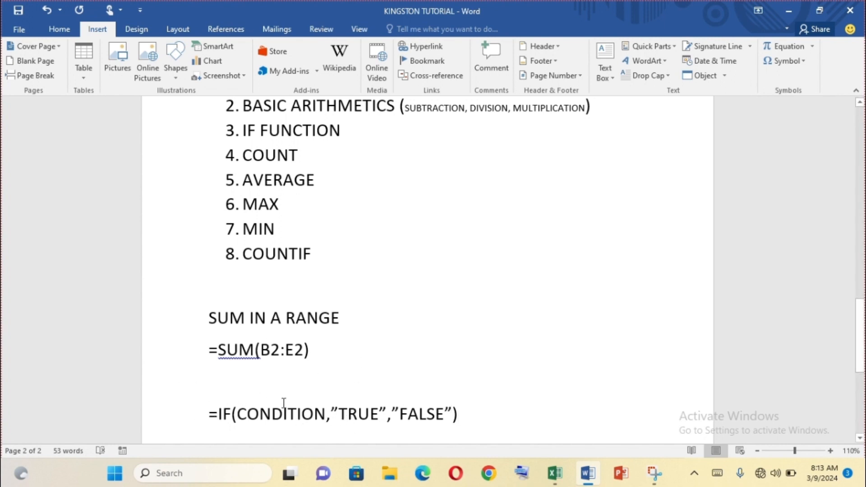
Highlight the TRUE, CONDITION and FALSE arguments of the IF syntax one at a time to review them
{"action": "left_click_drag", "start_coordinate": [235, 413], "coordinate": [381, 412]}
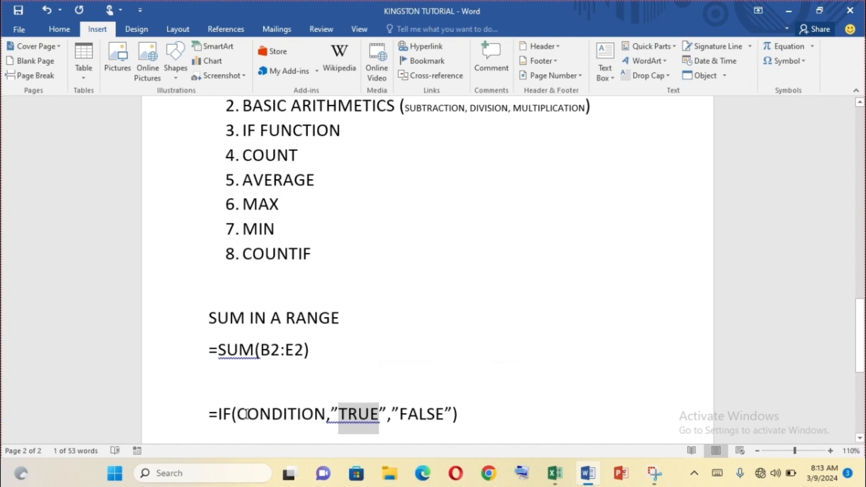
{"action": "left_click_drag", "start_coordinate": [237, 414], "coordinate": [327, 414]}
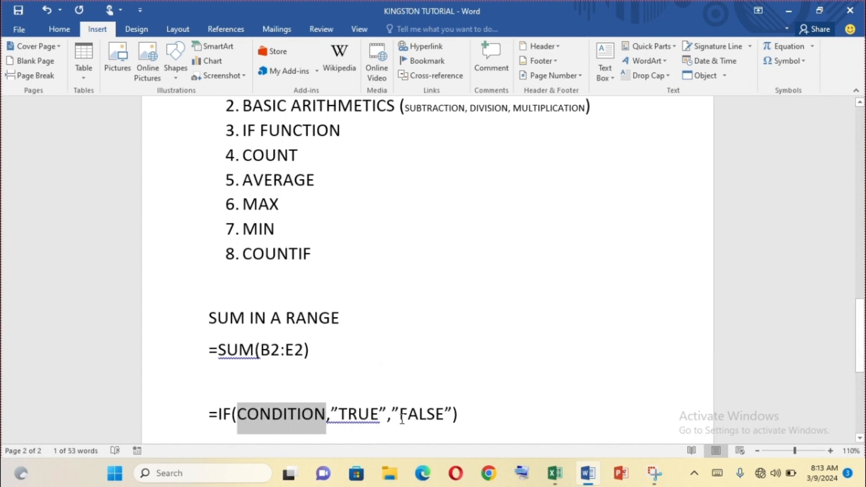
{"action": "left_click_drag", "start_coordinate": [402, 415], "coordinate": [445, 415]}
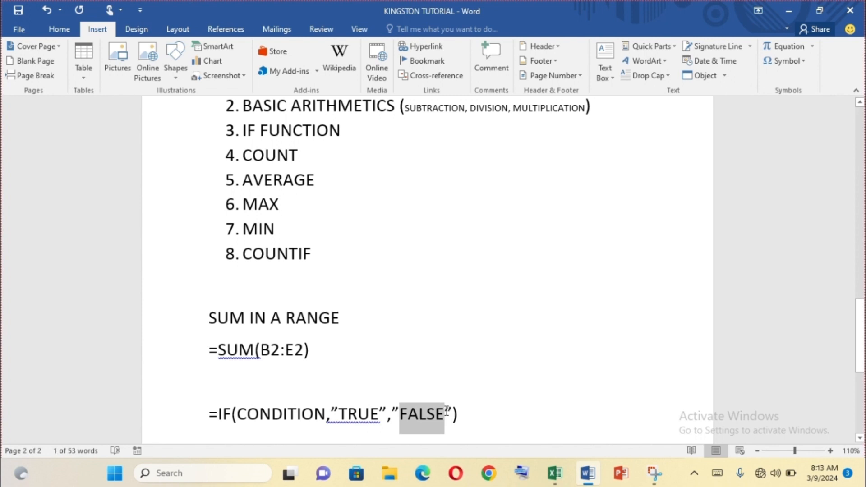
{"action": "left_click", "coordinate": [403, 322]}
Switch to the Excel workbook and begin an IF formula in C2 of Sheet2 with the condition B2>=50
{"action": "left_click", "coordinate": [553, 476]}
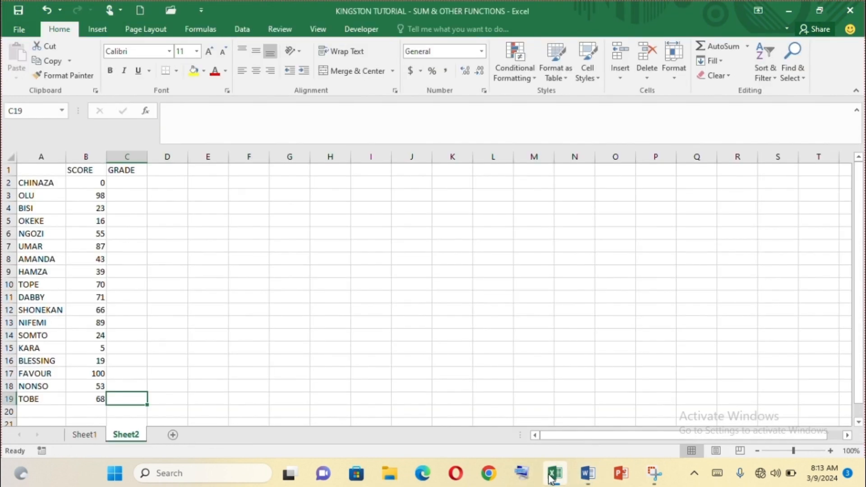
{"action": "left_click", "coordinate": [116, 185]}
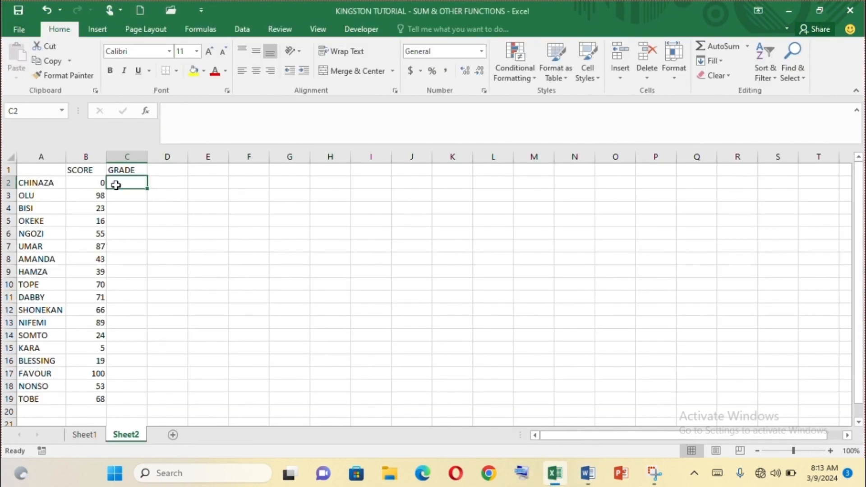
{"action": "type", "text": "="}
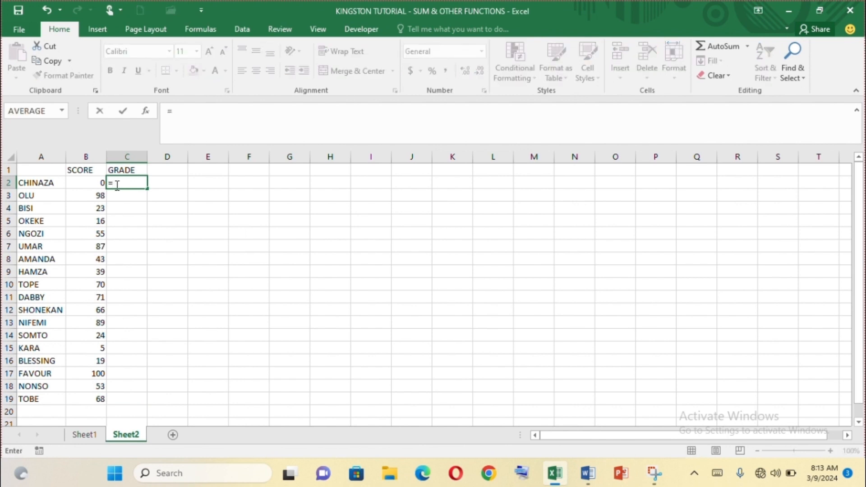
{"action": "type", "text": "IF()"}
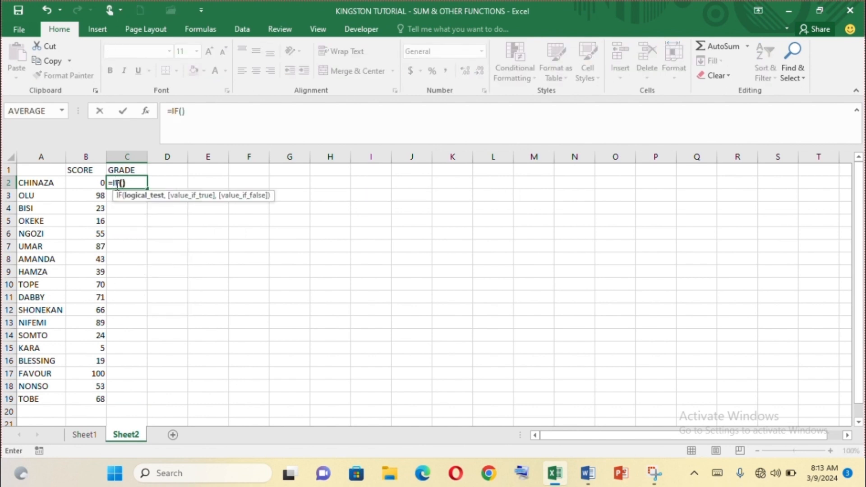
{"action": "left_click", "coordinate": [123, 183]}
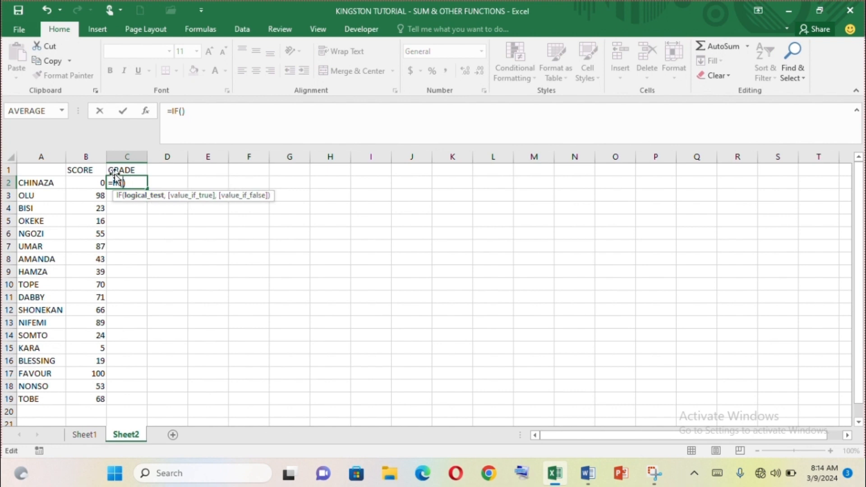
{"action": "left_click", "coordinate": [90, 181]}
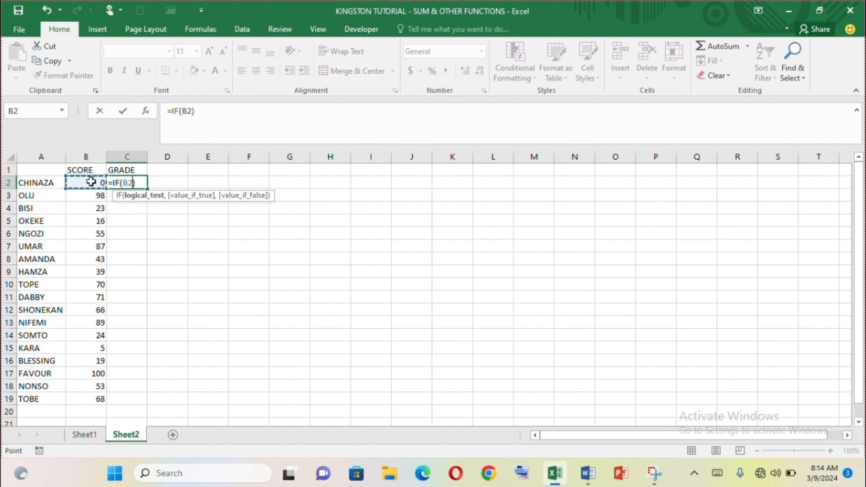
{"action": "type", "text": ">="}
{"action": "type", "text": "50,"}
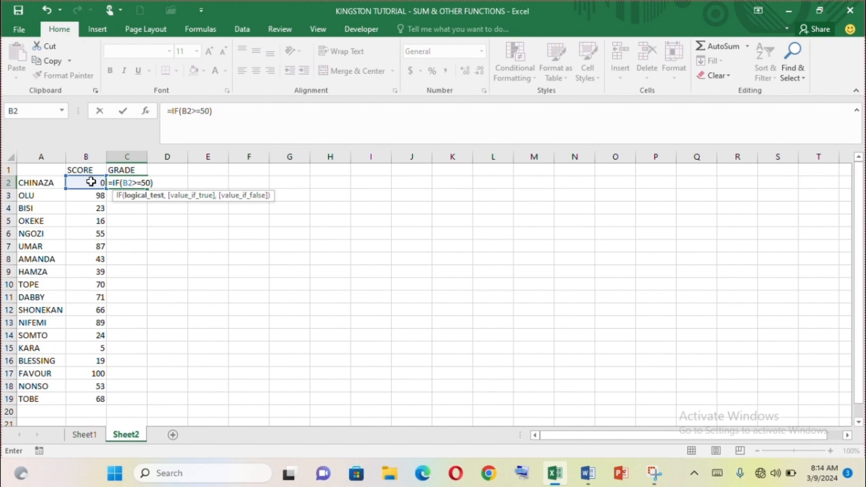